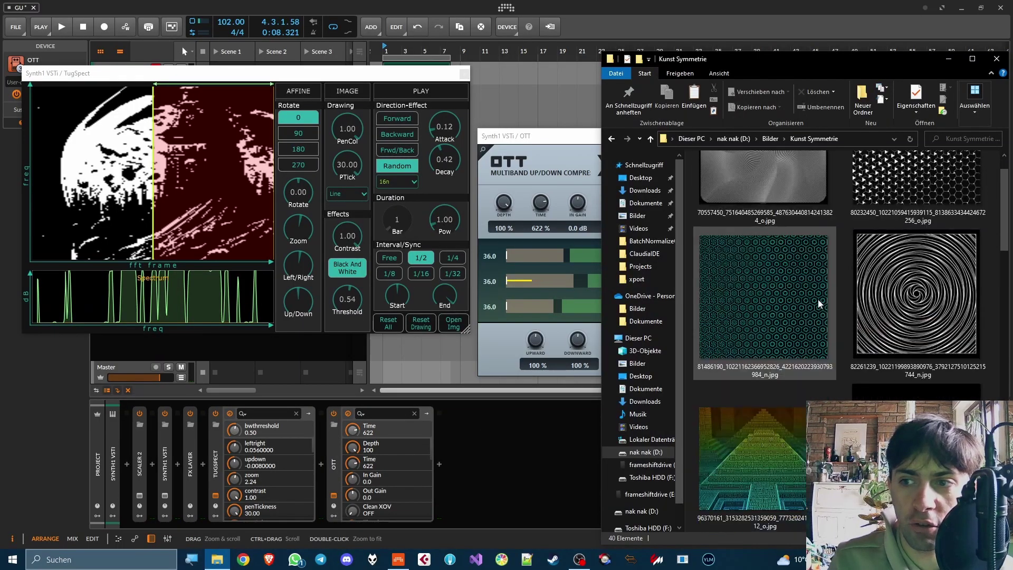
Browse the Kunst Symmetrie thumbnails and select the first image, the grey swirl with the dark star
scroll(818, 299, down, 5)
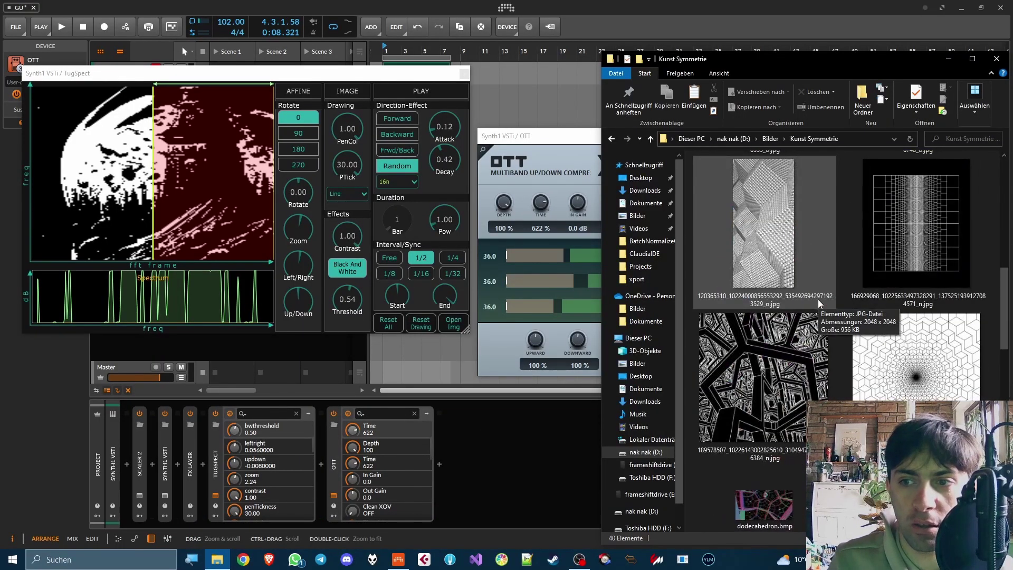
scroll(817, 299, down, 5)
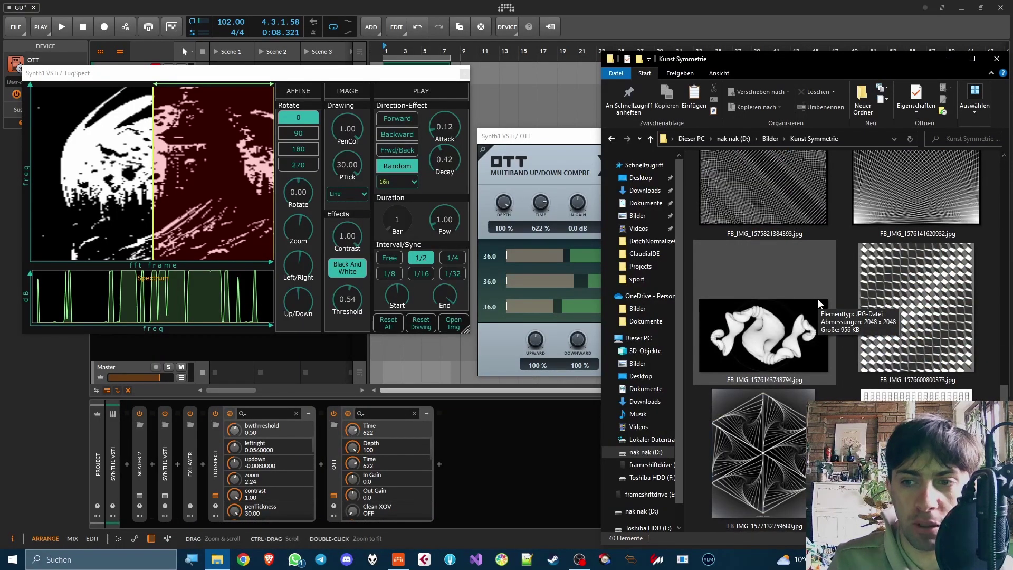
scroll(818, 299, down, 5)
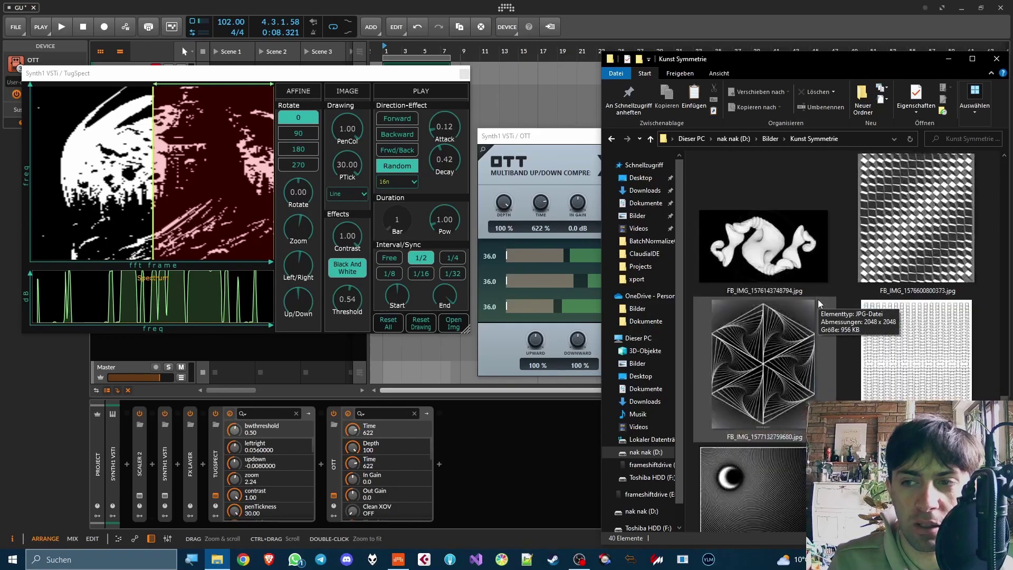
scroll(815, 292, up, 3)
click(775, 230)
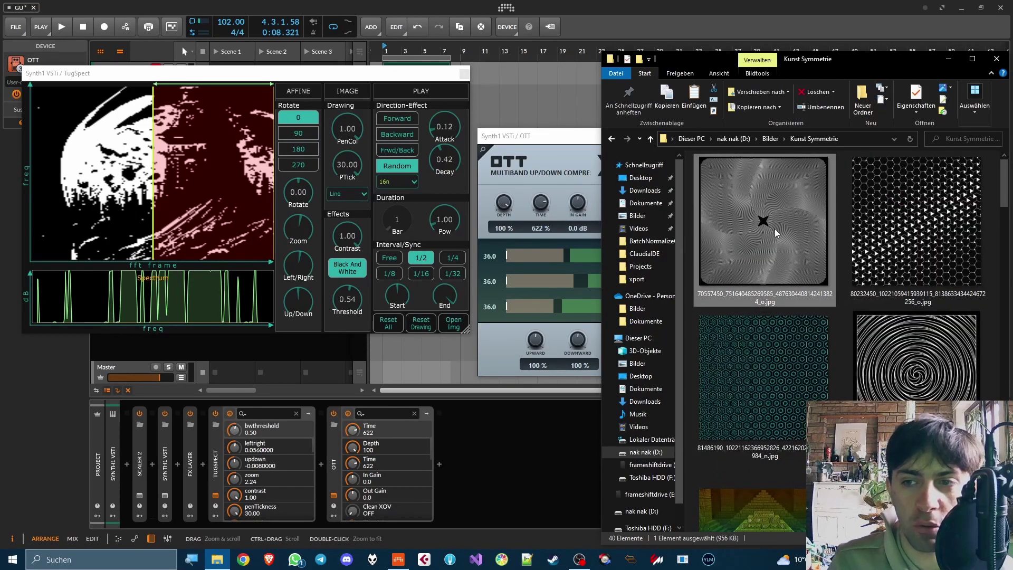
Load the swirl image into TugSpect at 1/2 sync with black-and-white threshold 0.78
drag(416, 189, 158, 174)
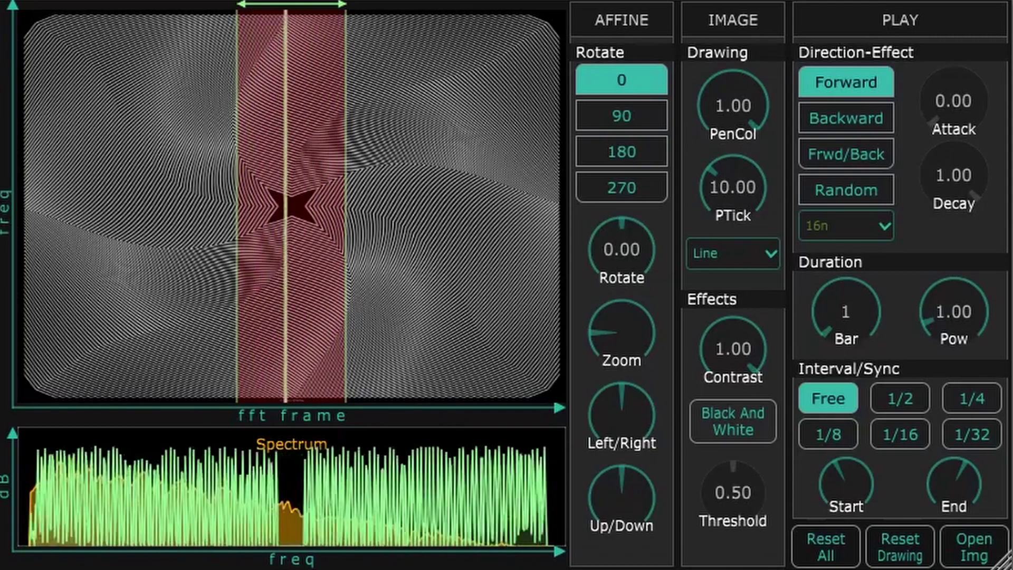
click(912, 400)
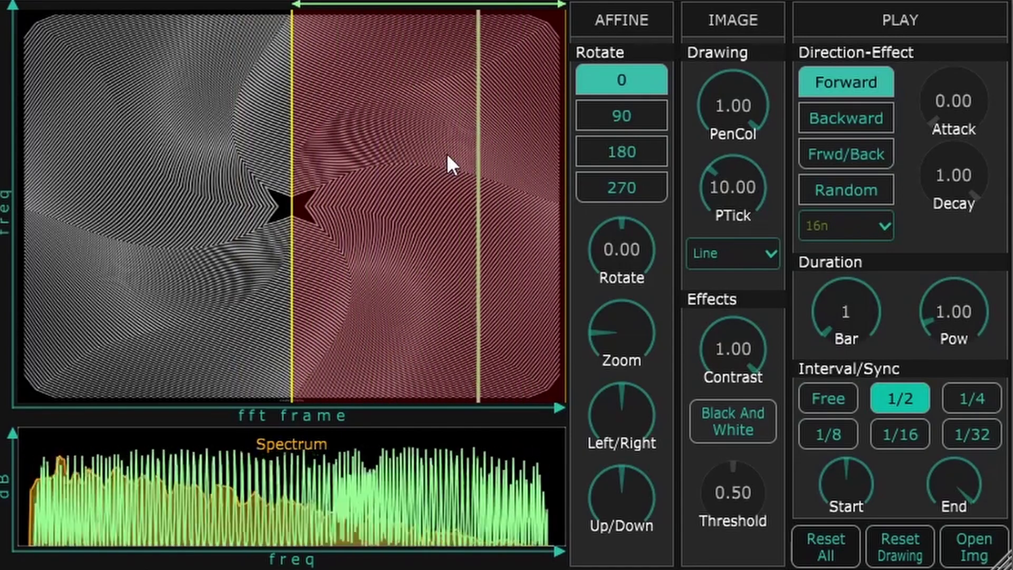
click(730, 436)
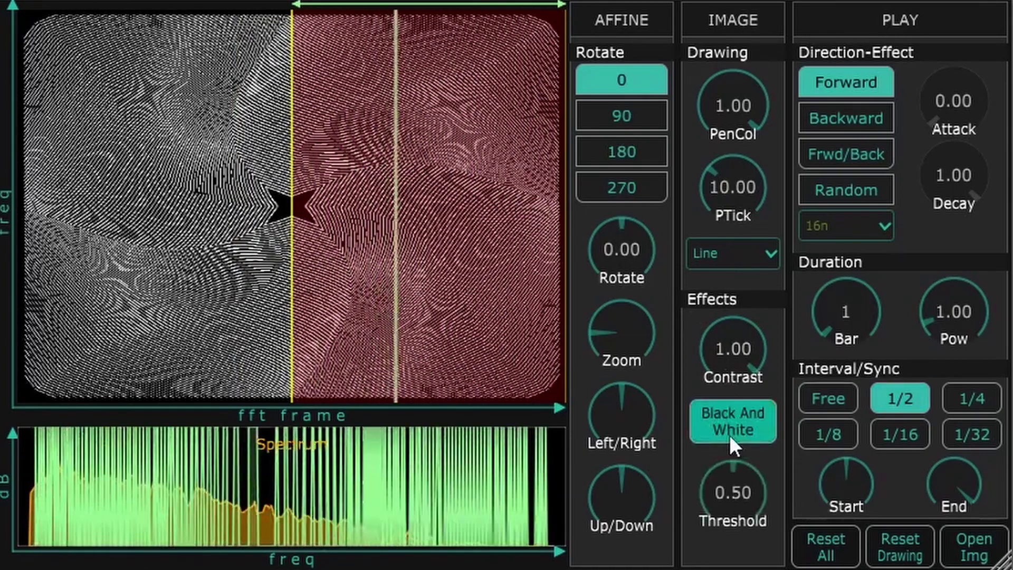
drag(728, 492, 736, 413)
Turn black-and-white off, lower Contrast to -0.78, and bypass then re-enable TugSpect
click(735, 413)
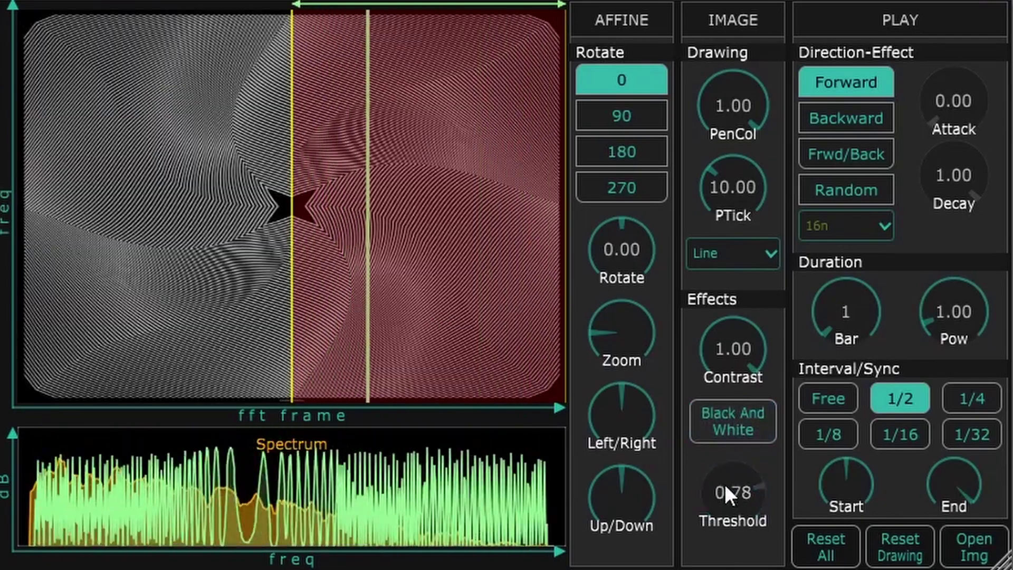
drag(731, 352, 710, 568)
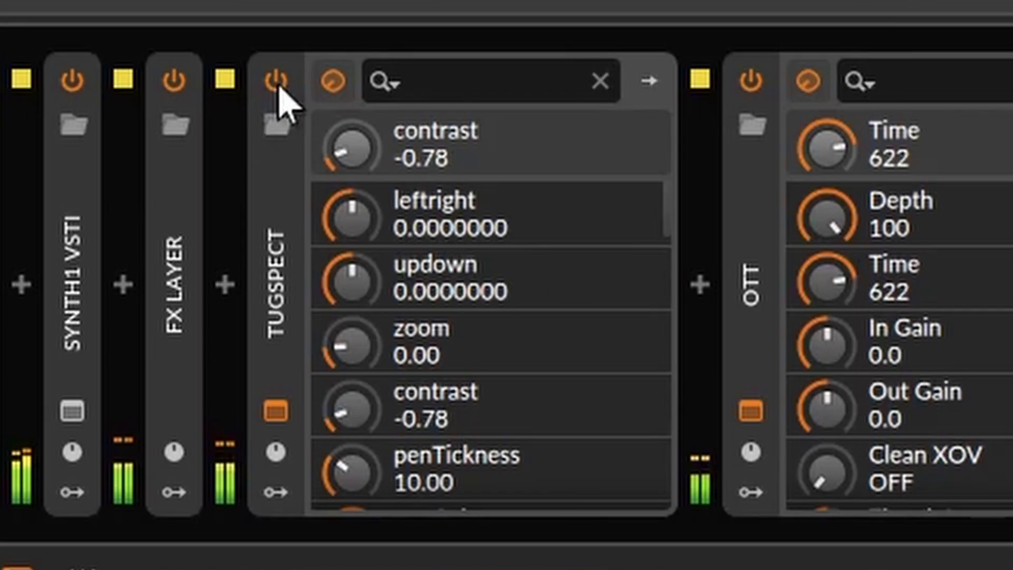
click(215, 413)
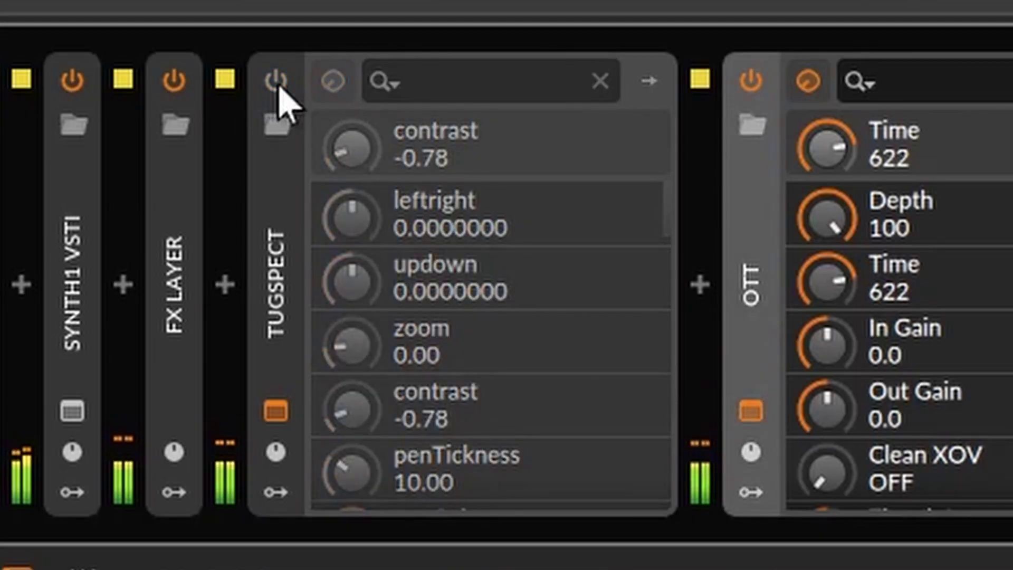
click(275, 80)
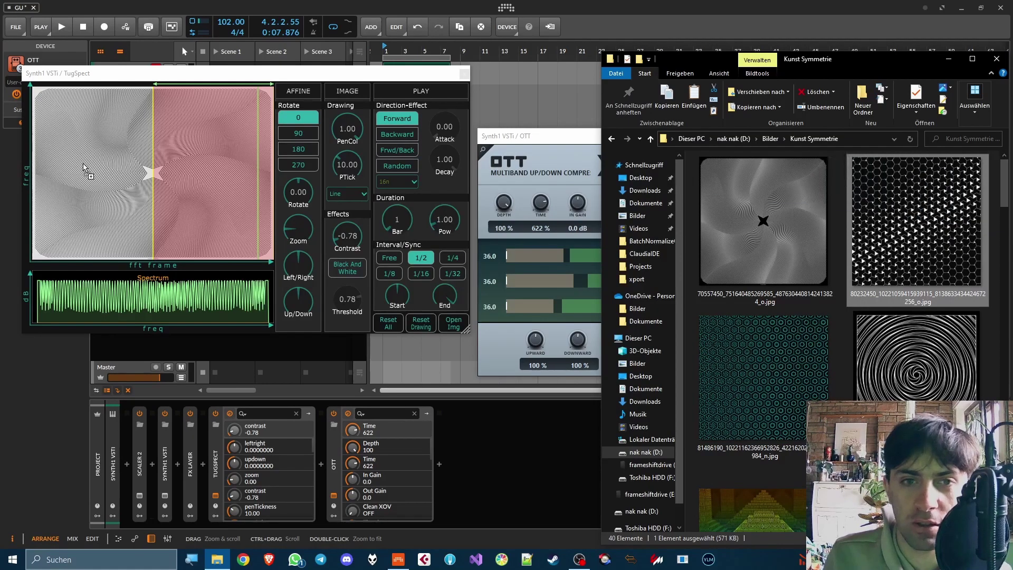
Load the hexagon image at 1/2 sync in black-and-white with threshold 0.71
drag(917, 221, 131, 174)
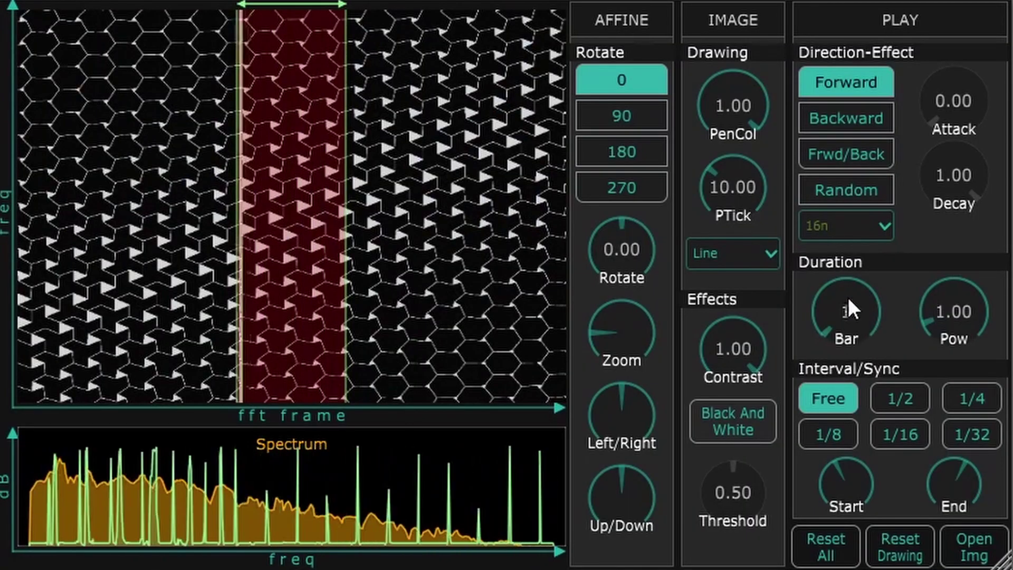
click(901, 405)
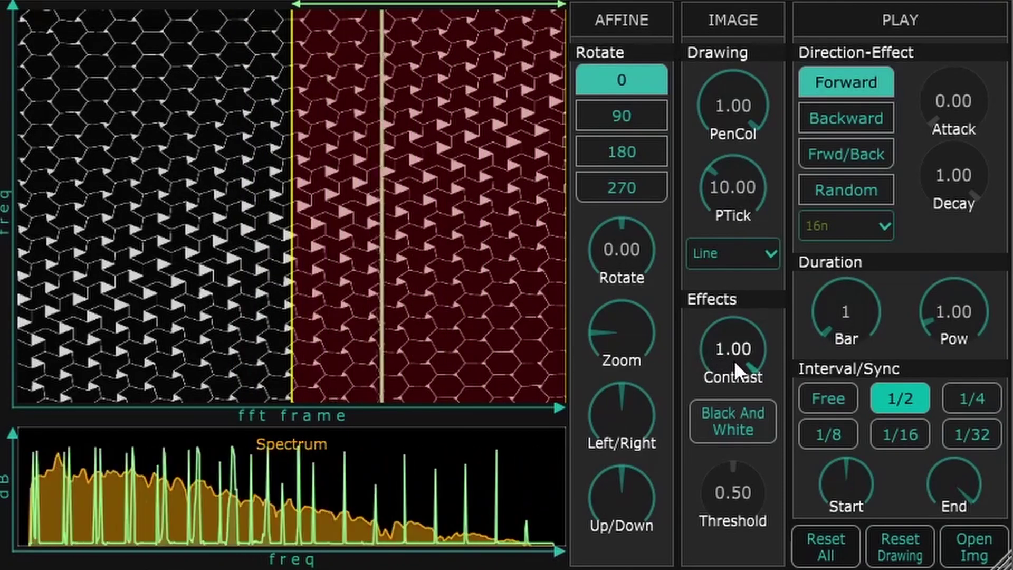
click(744, 411)
drag(742, 479, 759, 443)
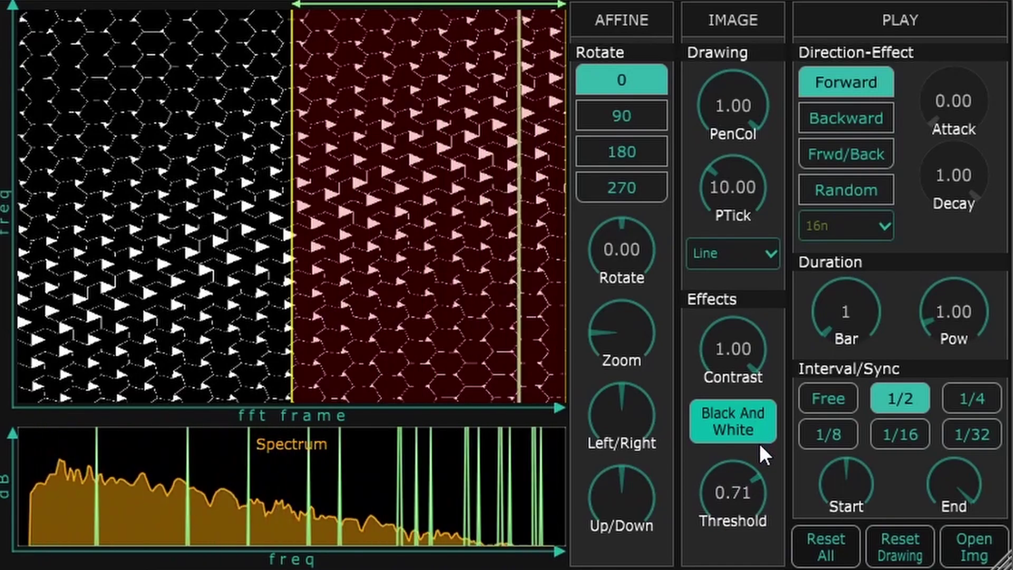
Re-toggle black-and-white, raise Pow to 8.92, and lengthen the duration to 16 bars
click(751, 426)
click(751, 425)
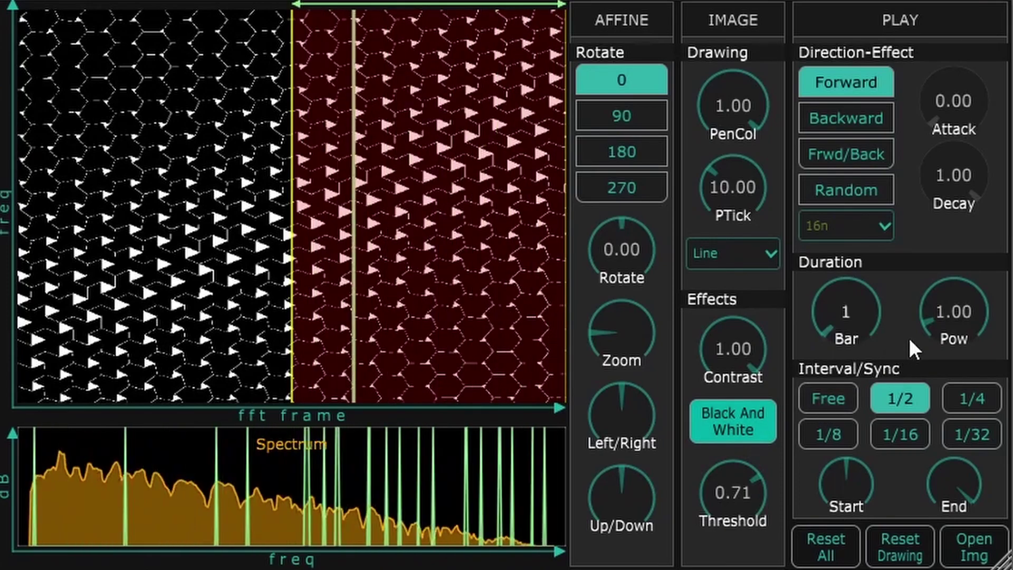
drag(941, 315, 904, 176)
drag(949, 314, 944, 232)
drag(850, 306, 872, 108)
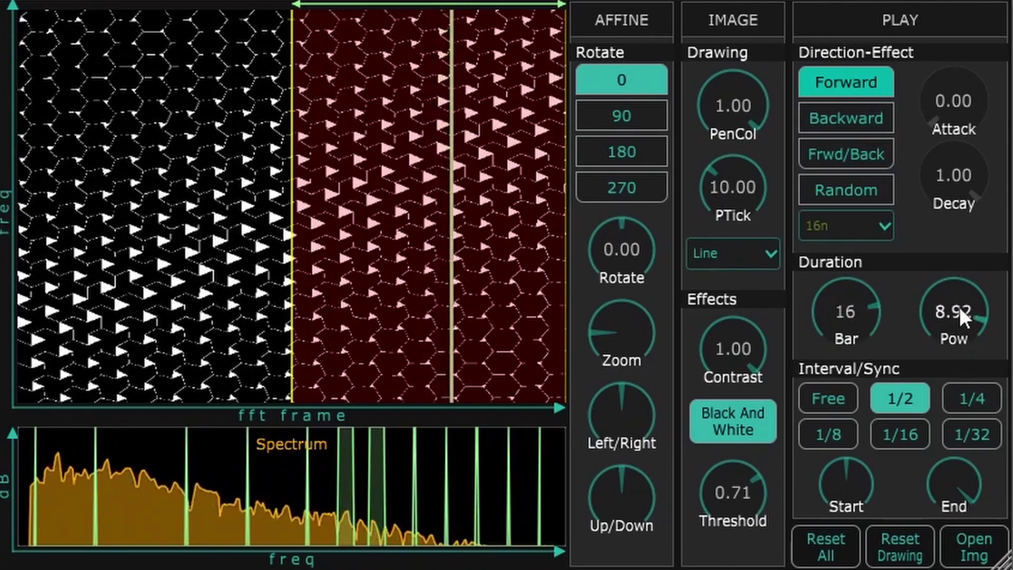
Sweep Pow to 0.10, up to about 0.85 and back to 0.10, then load the spiral image
drag(970, 288, 971, 358)
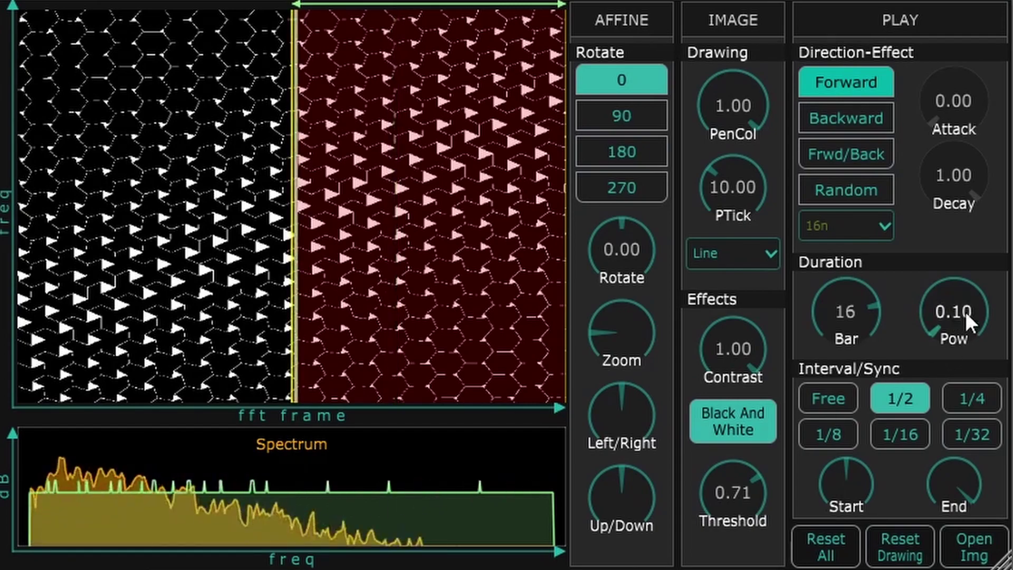
mouse_move(964, 311)
mouse_down()
mouse_move(972, 282)
mouse_move(969, 328)
mouse_up()
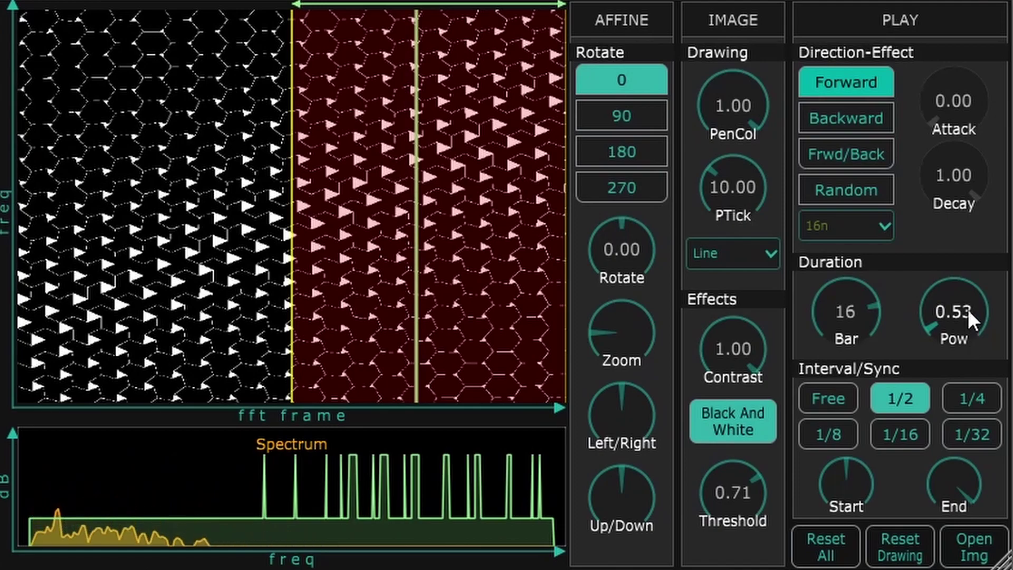
drag(967, 309, 1002, 475)
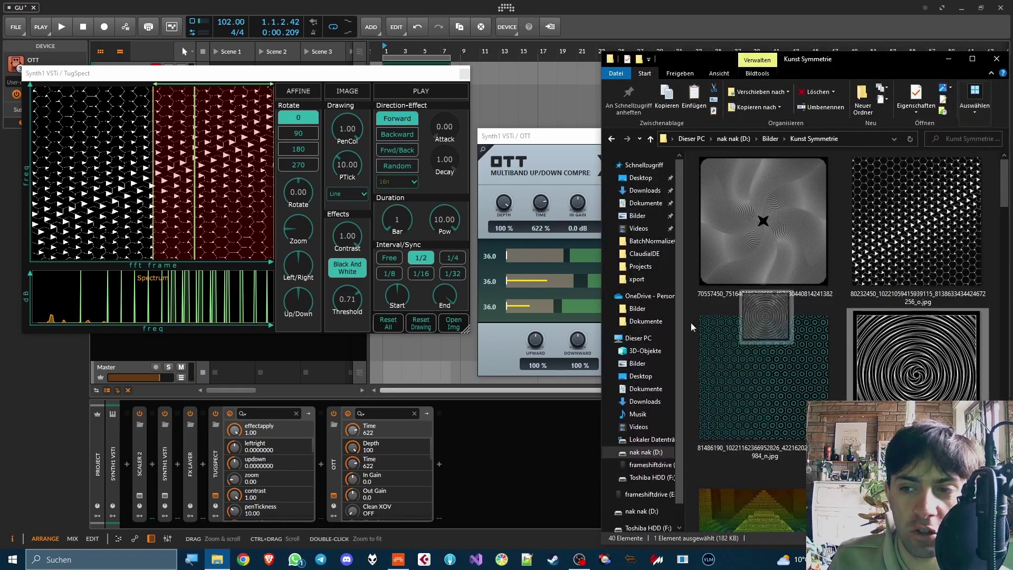
drag(692, 327, 153, 174)
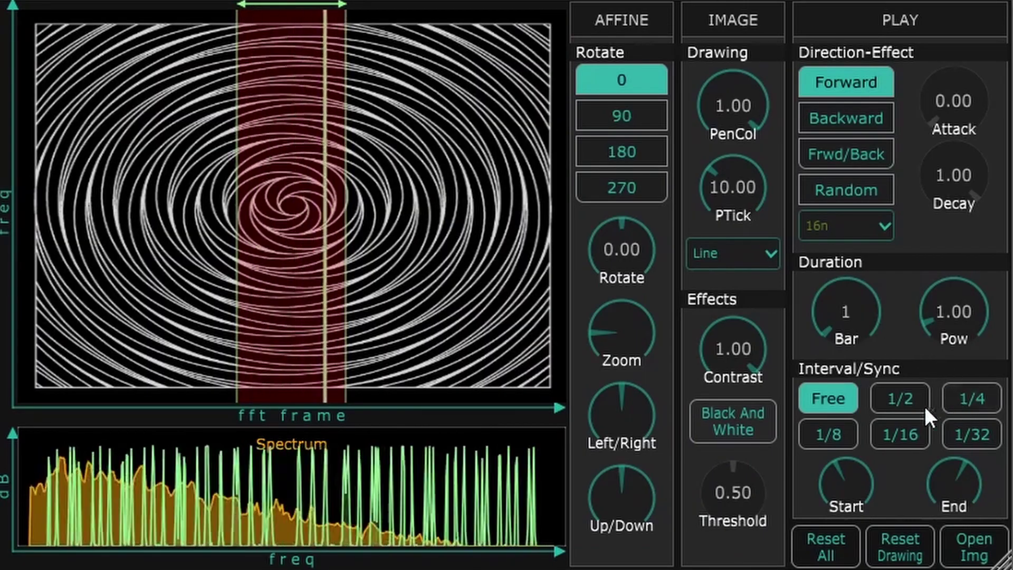
Try sync at 1/2, 1/4, 1/32, 1/8 and Free, then stretch the play region across the spiral
click(919, 406)
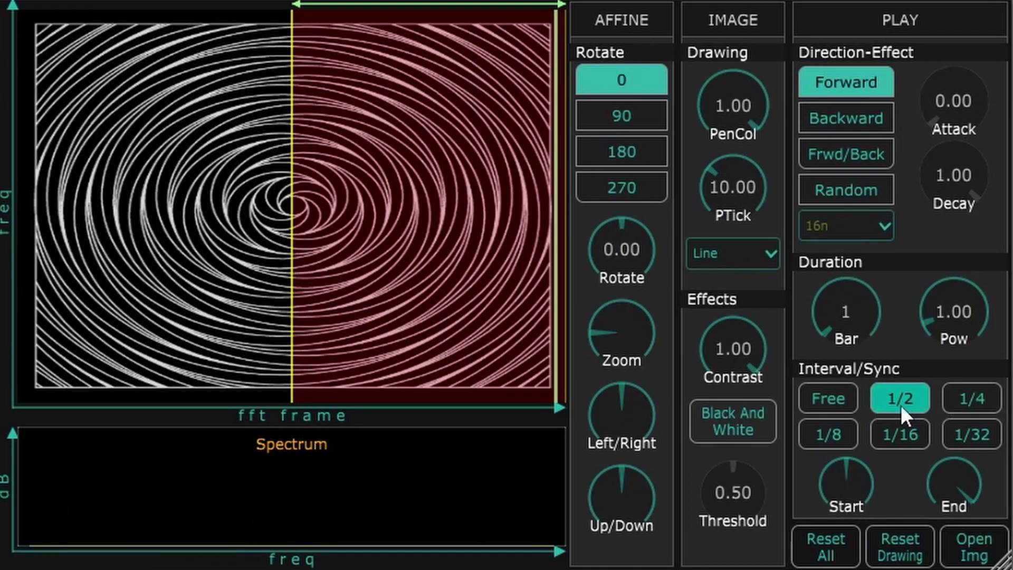
click(948, 399)
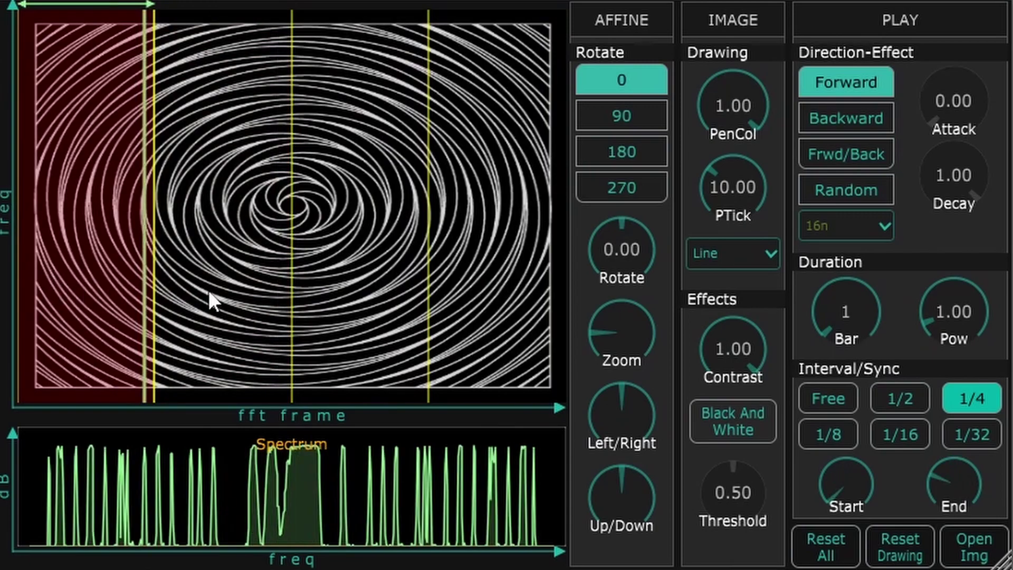
click(972, 434)
click(828, 434)
click(832, 397)
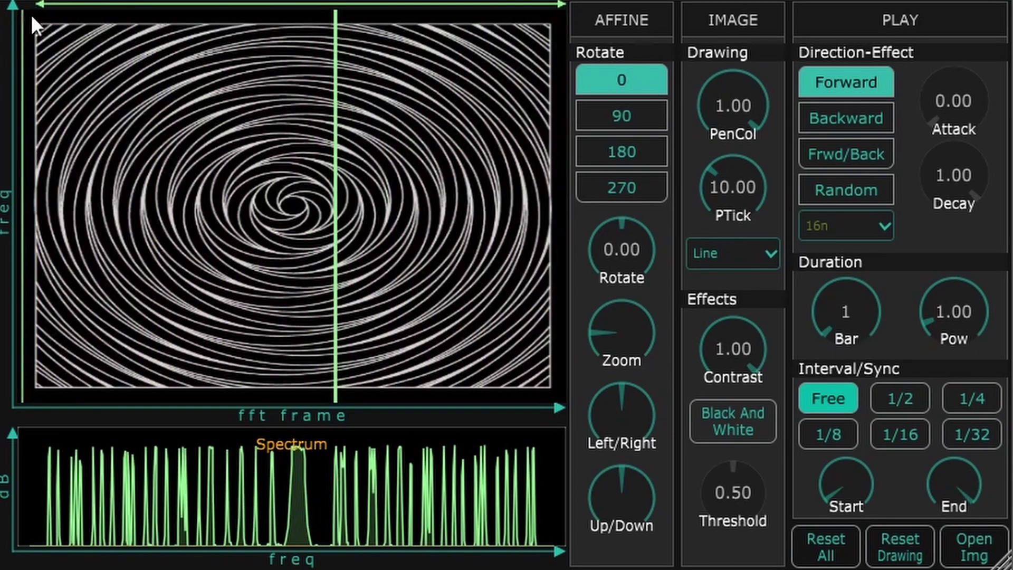
drag(49, 42, 679, 110)
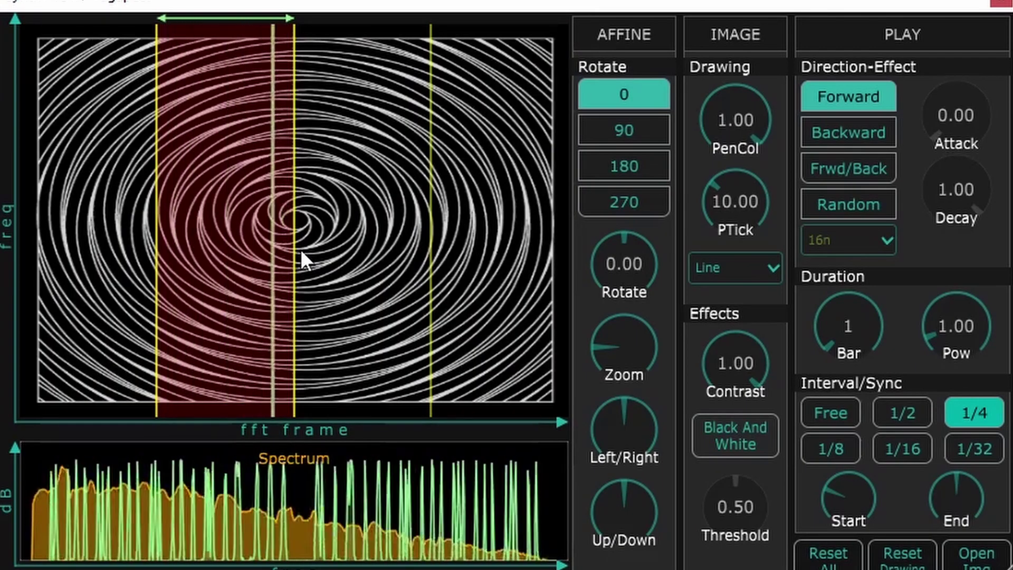
Loop the spiral's first quarter over 20 bars, Pow 10.00, black-and-white on, 1/8 sync
click(112, 290)
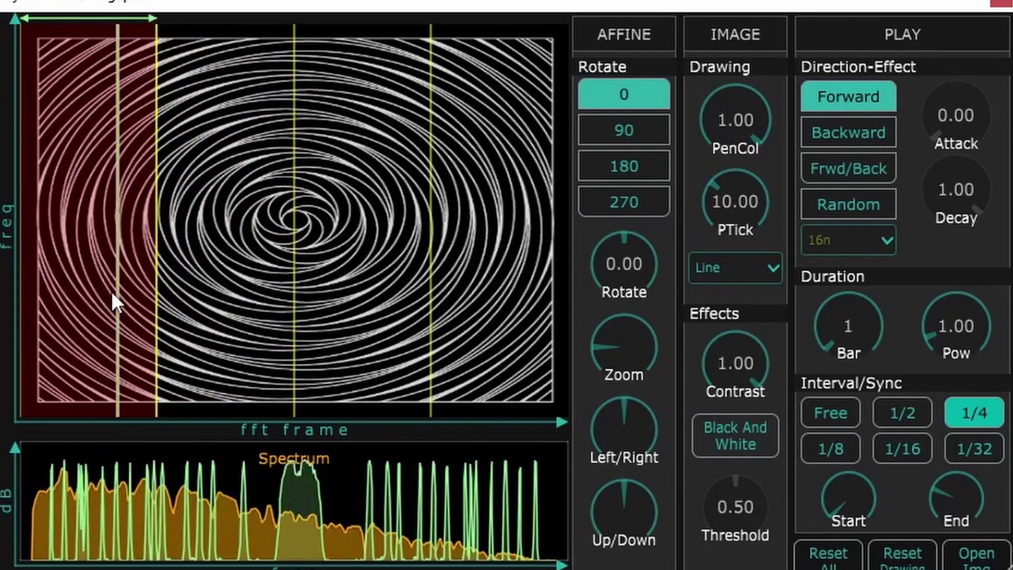
drag(848, 325, 853, 256)
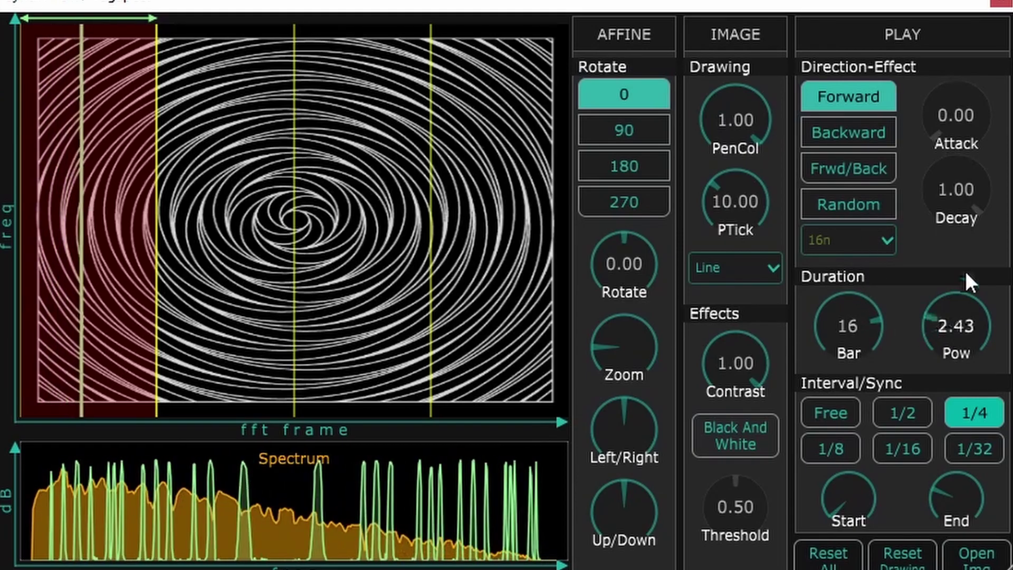
drag(967, 257, 989, 37)
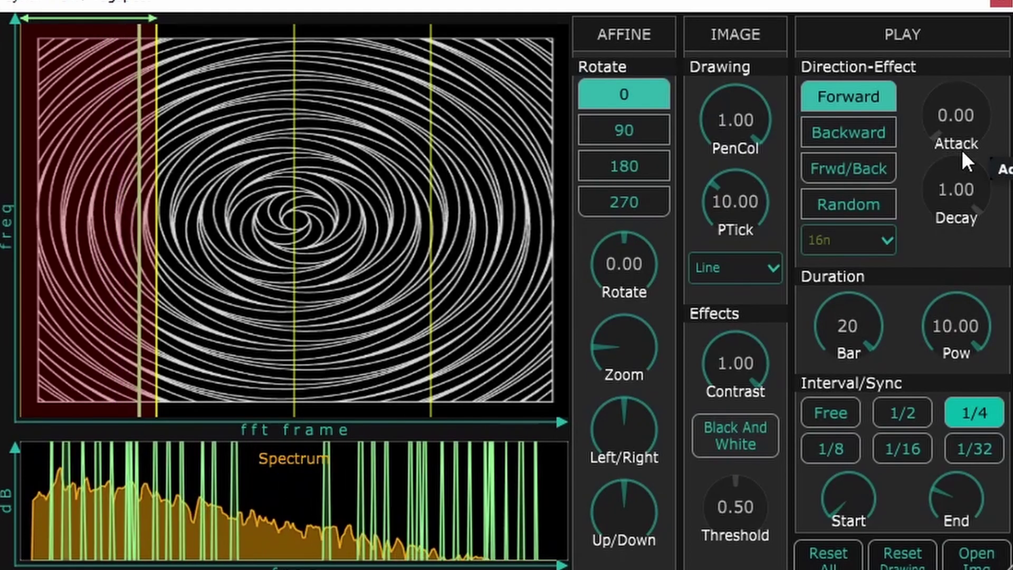
click(750, 430)
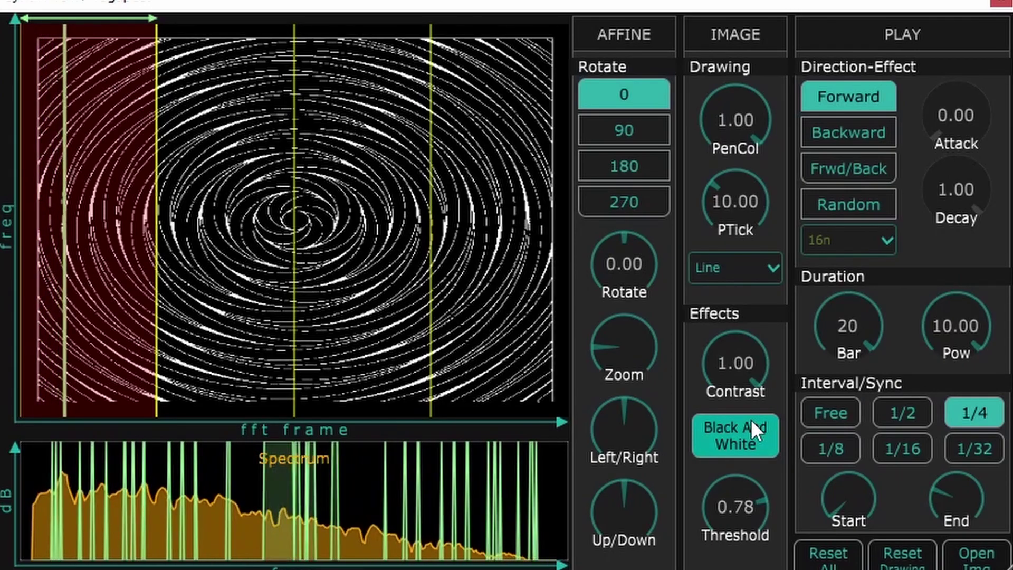
click(830, 448)
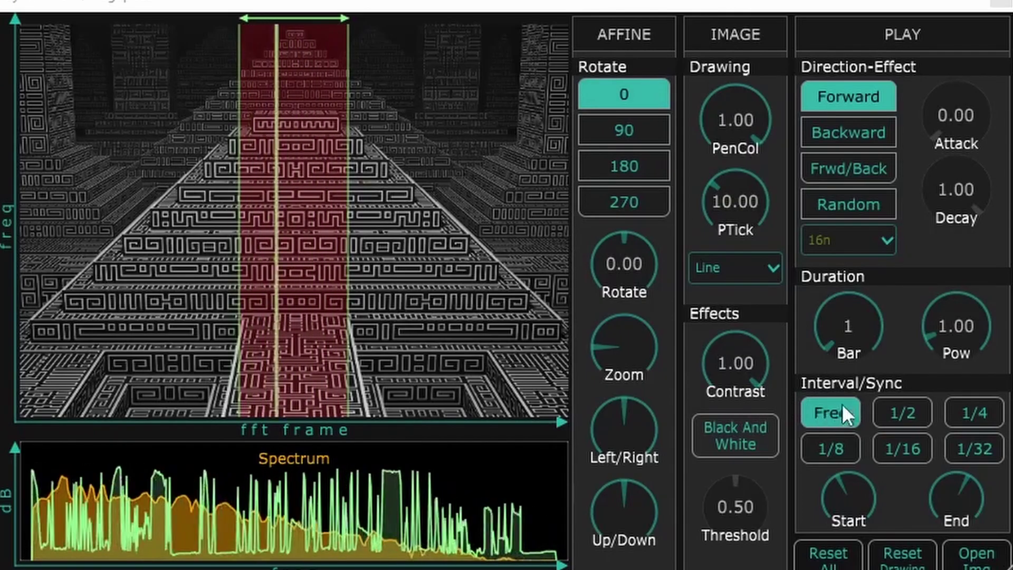
Play the pyramid image at 1/2 sync over 20 bars, raising Pow then settling at 1.31
click(902, 413)
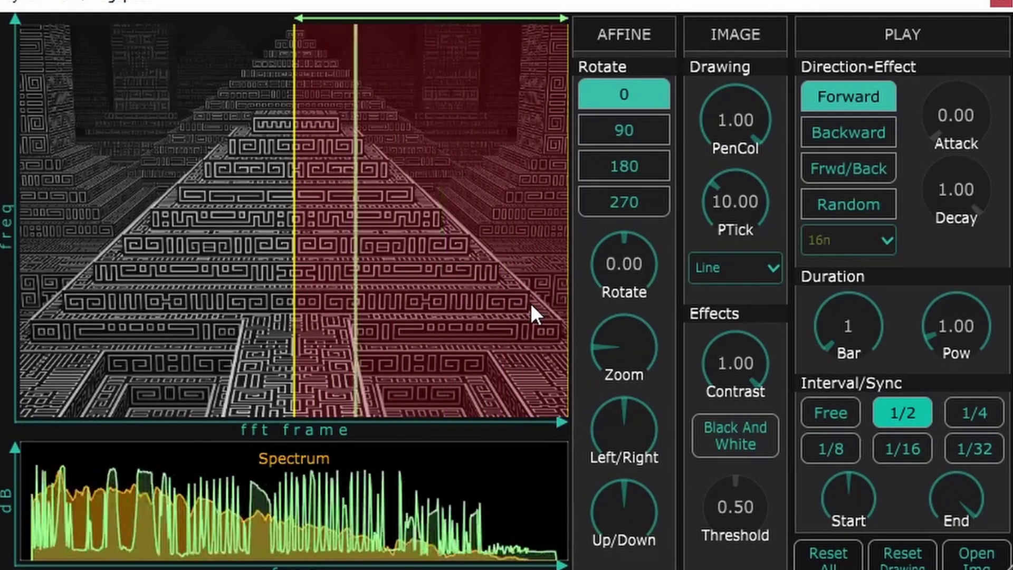
drag(847, 311, 873, 5)
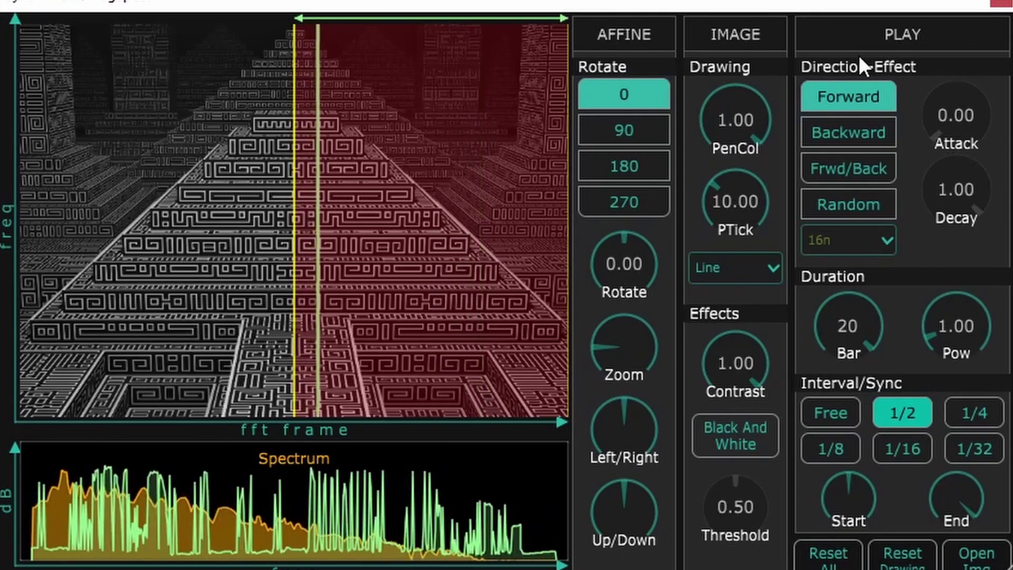
drag(968, 348, 952, 113)
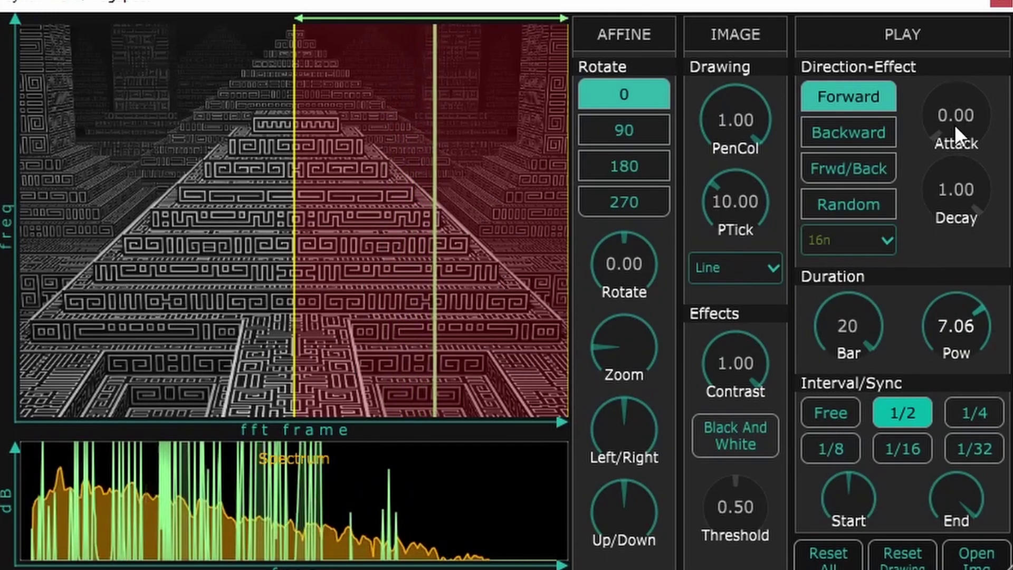
drag(954, 125, 972, 352)
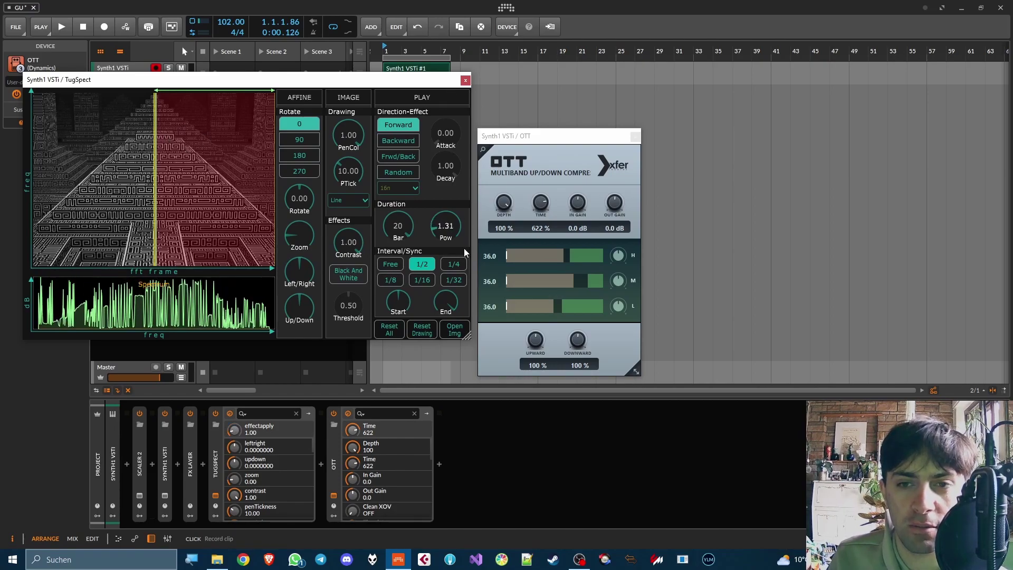
Enable black-and-white on the pyramid image and set the threshold to about 0.52
click(356, 280)
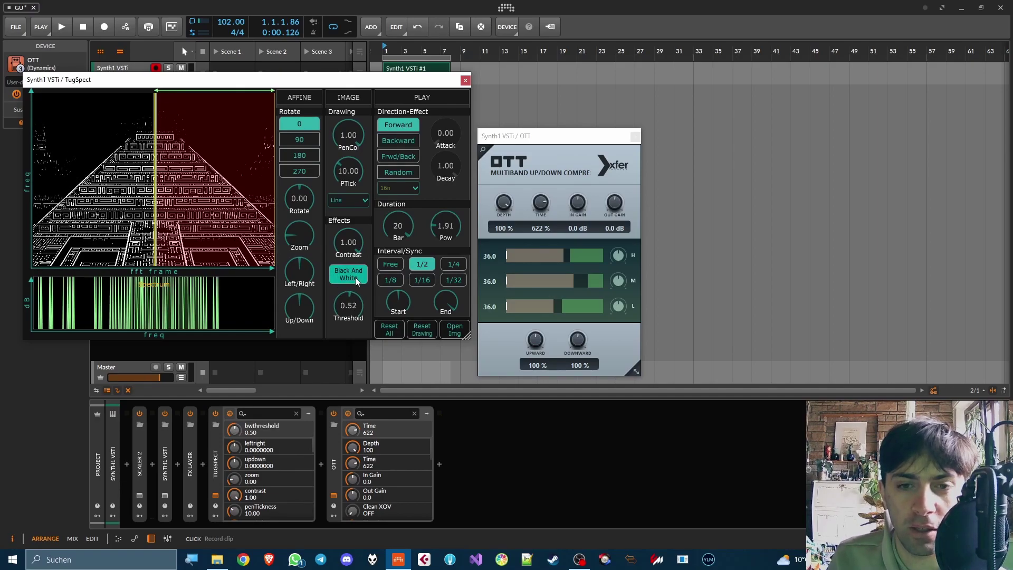
scroll(361, 316, down, 3)
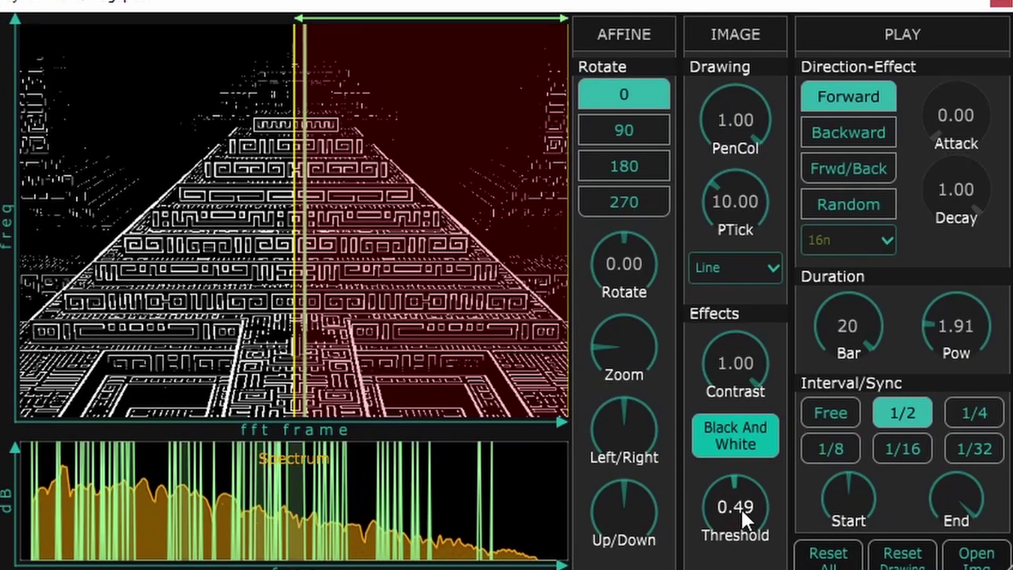
scroll(352, 301, up, 3)
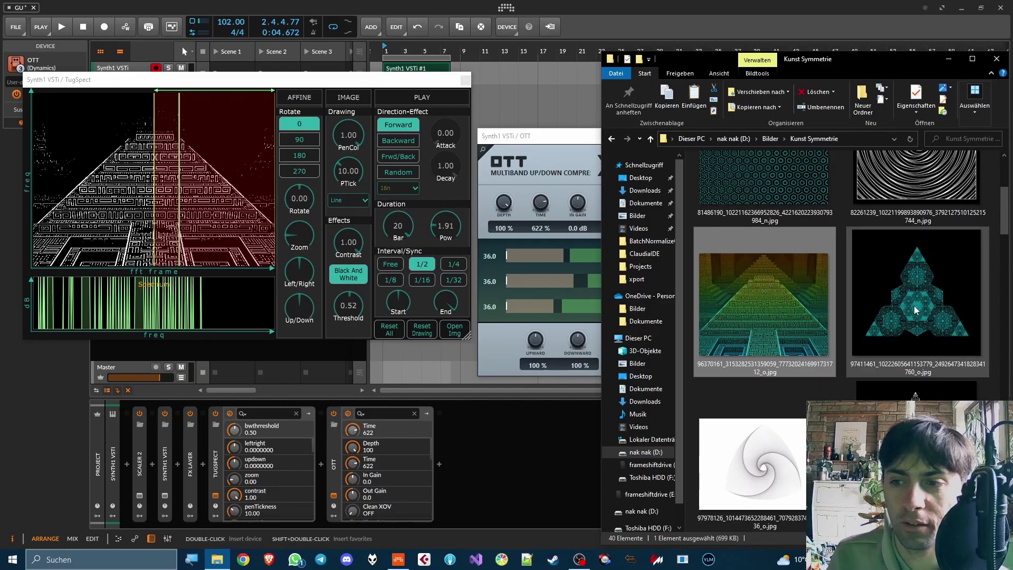
Load the star fractal image, set 1/2 sync over 20 bars, and adjust Pow to 0.64
click(917, 309)
click(912, 393)
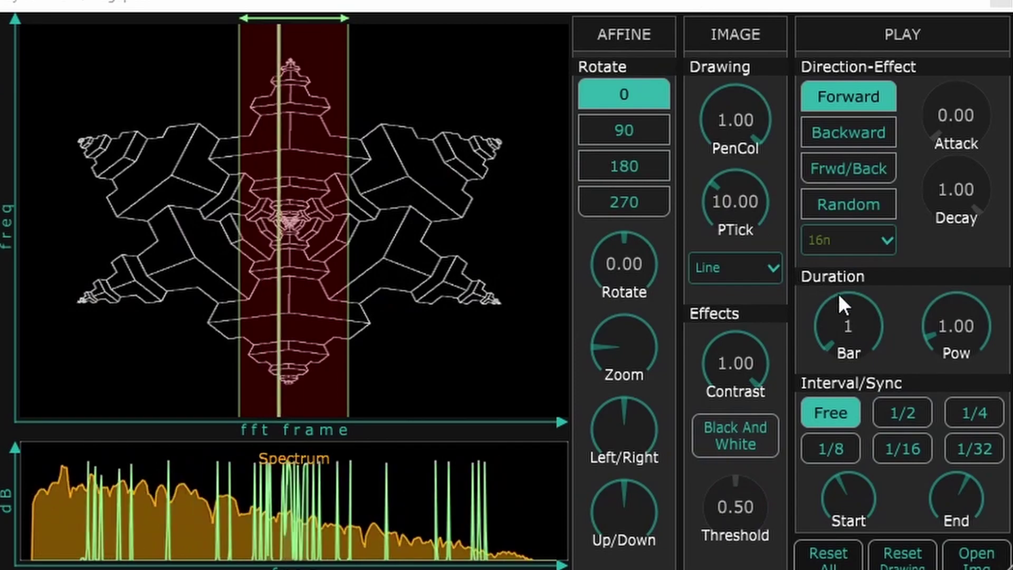
click(921, 412)
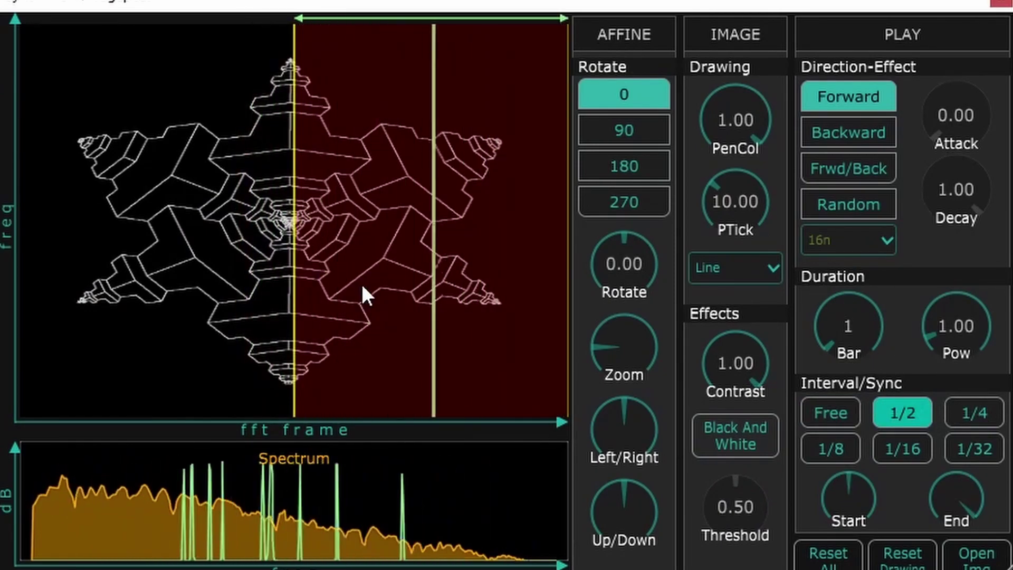
drag(848, 326, 849, 295)
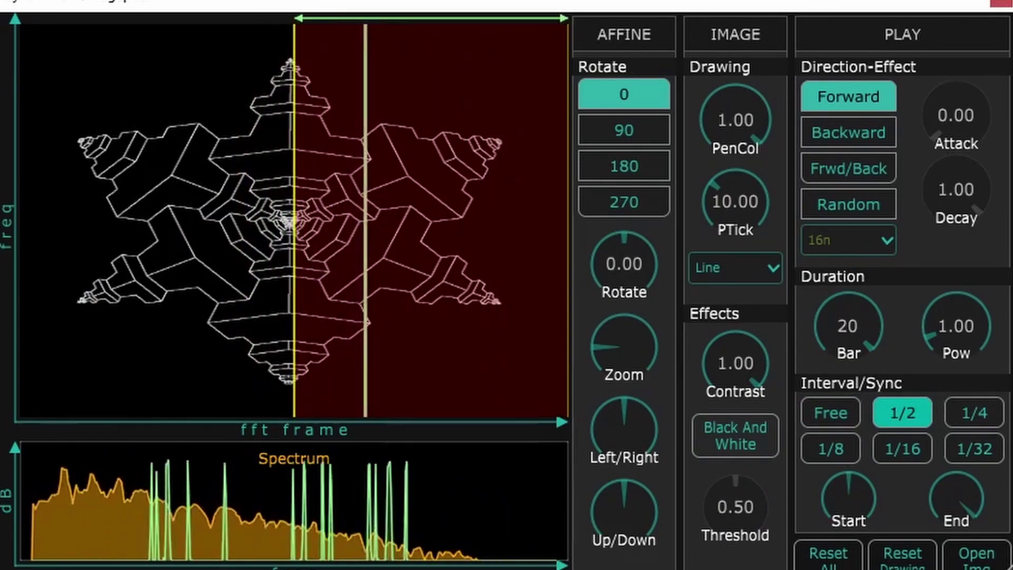
drag(956, 325, 962, 213)
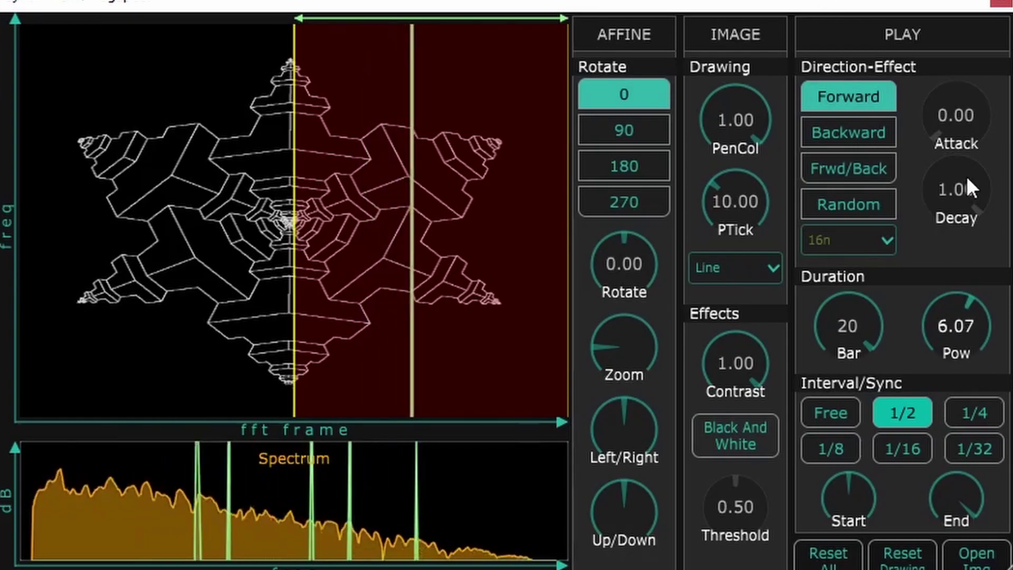
drag(966, 176, 979, 2)
Enable Black And White on the star fractal, with Threshold settled at 0.66 and Pow at 0.84
click(735, 436)
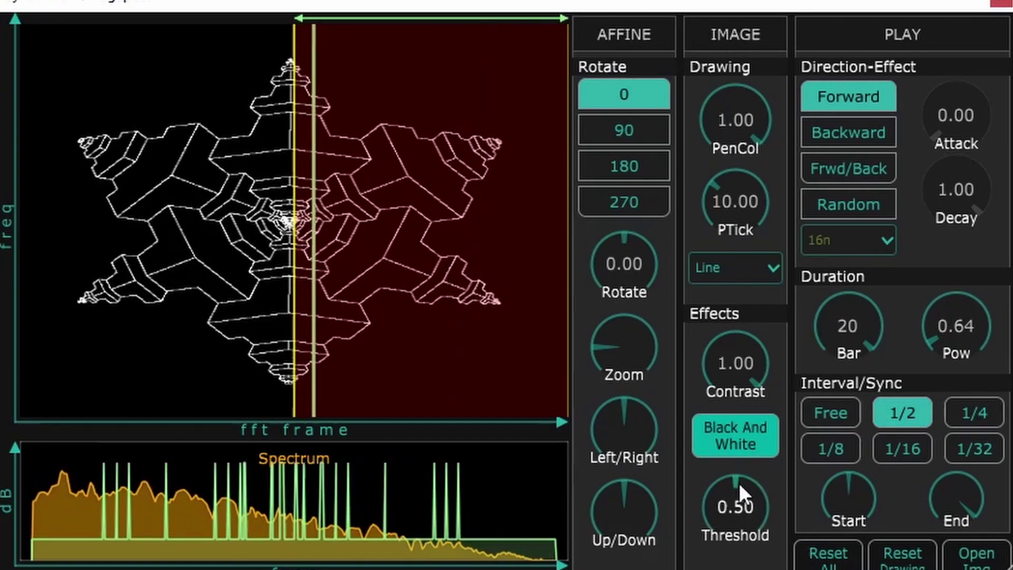
drag(738, 485, 758, 414)
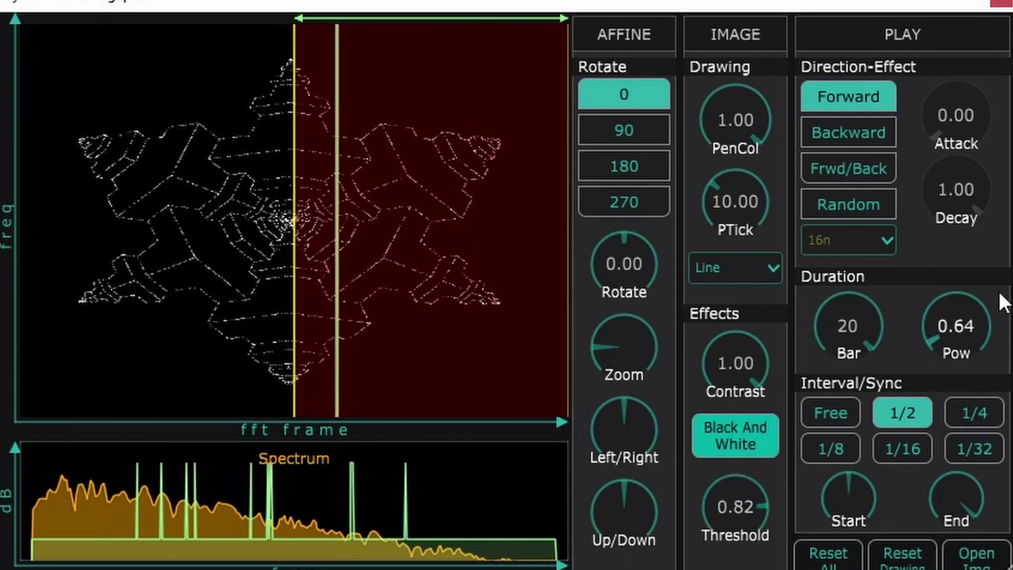
mouse_move(959, 308)
mouse_down()
mouse_move(958, 299)
mouse_move(954, 306)
mouse_up()
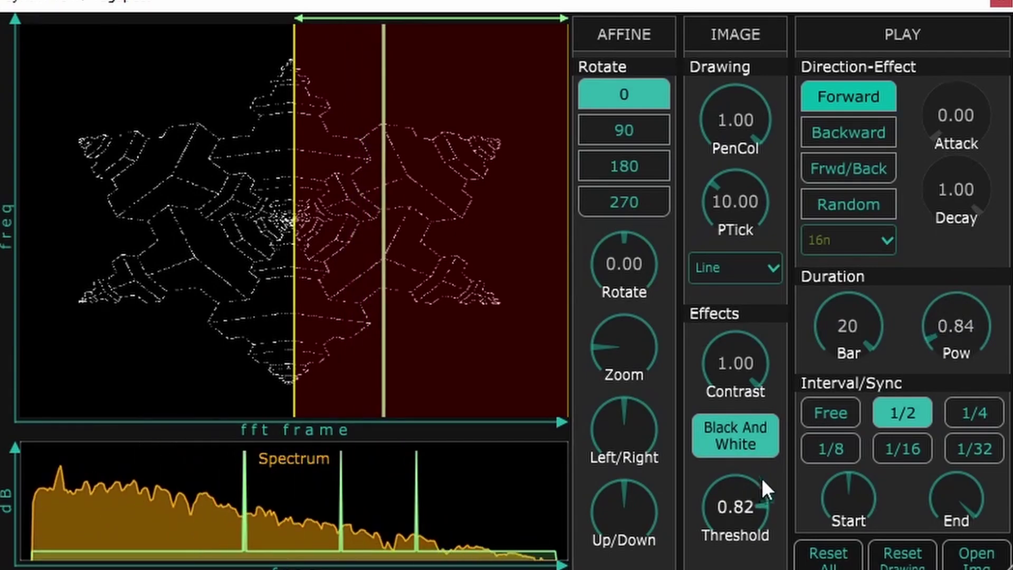
mouse_move(757, 481)
mouse_down()
mouse_move(737, 543)
mouse_move(736, 567)
mouse_move(755, 565)
mouse_up()
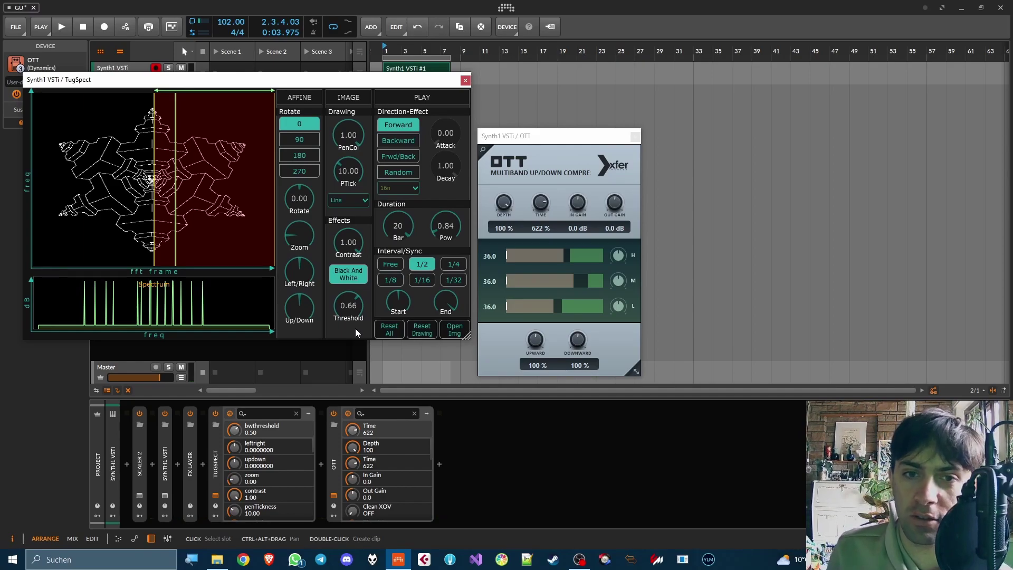
Load the wavy image into TugSpect at 1/4 sync, looping its first grid cell
key(alt+Tab)
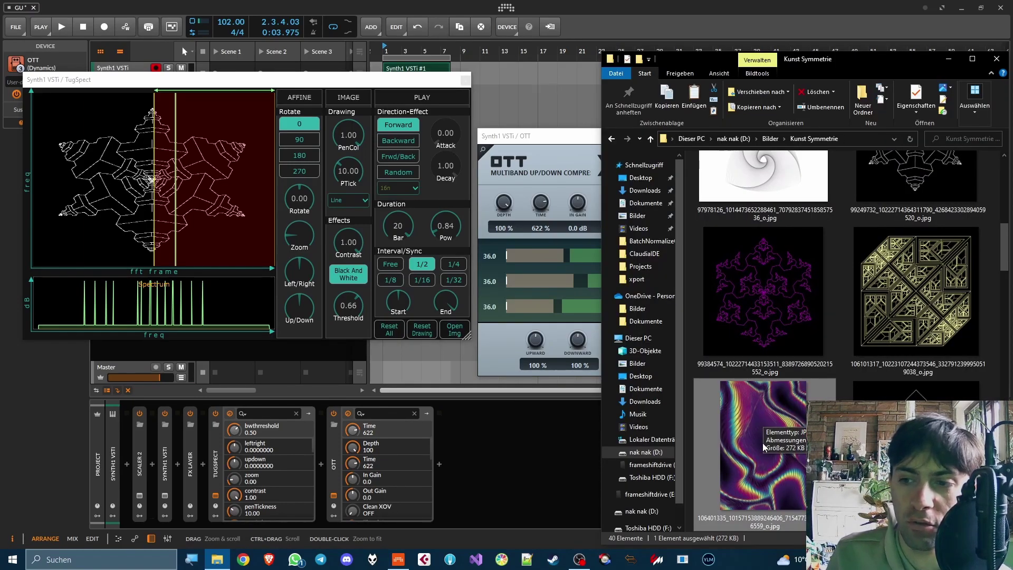
drag(778, 463, 225, 189)
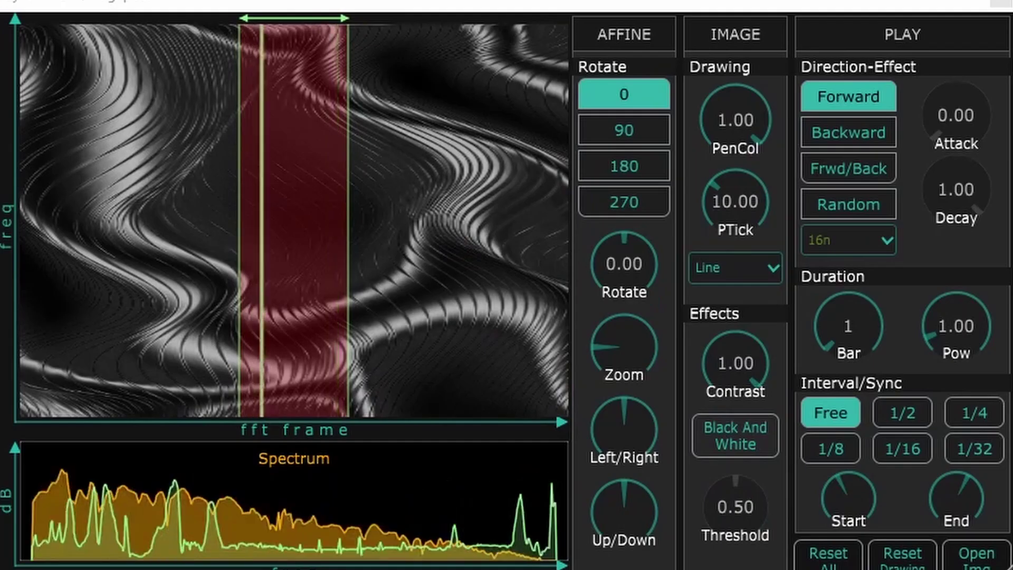
click(957, 417)
click(179, 264)
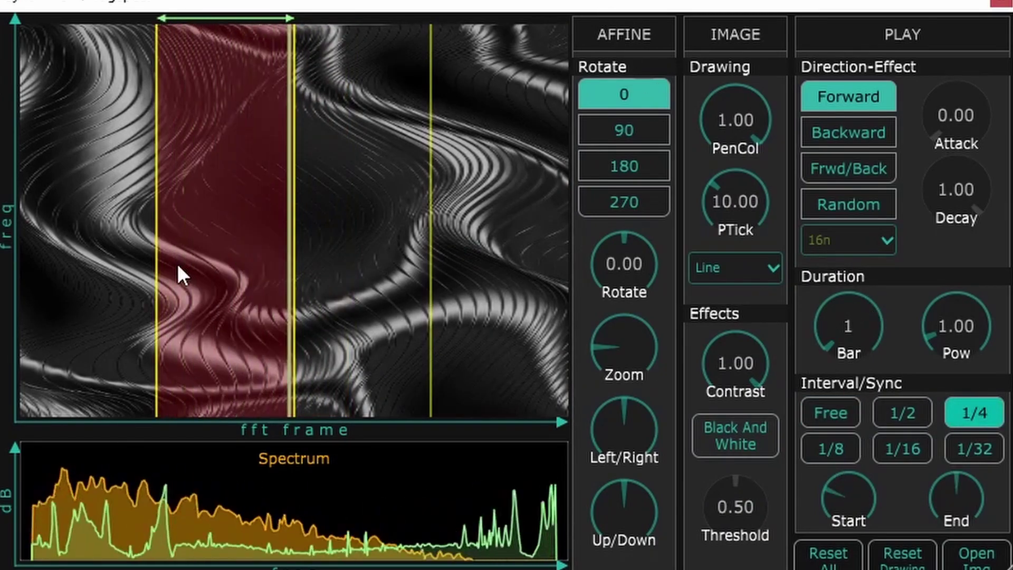
click(96, 264)
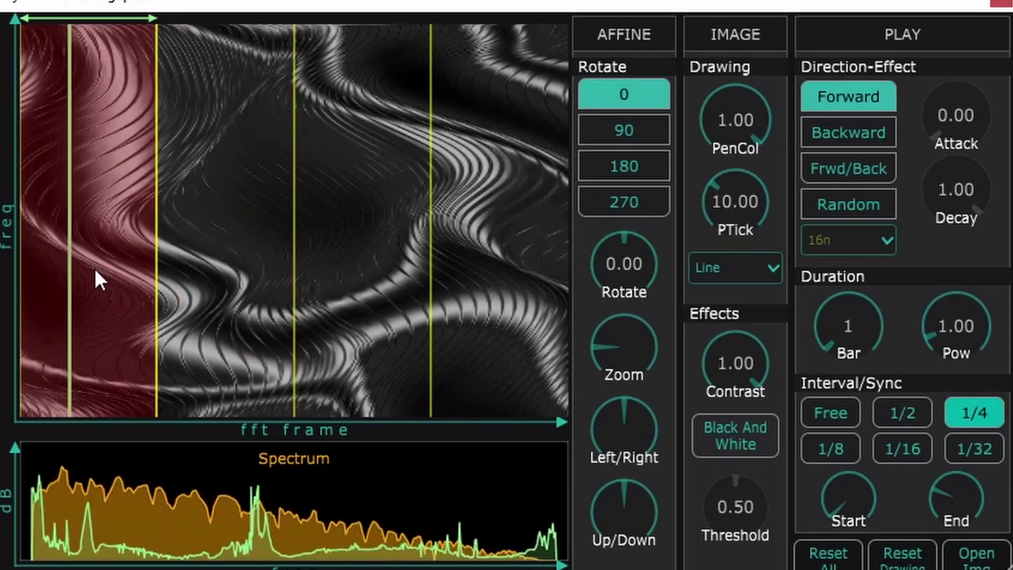
Raise Pow to about 9.71 and make the wavy image black and white at threshold 0.53
drag(979, 328, 881, 148)
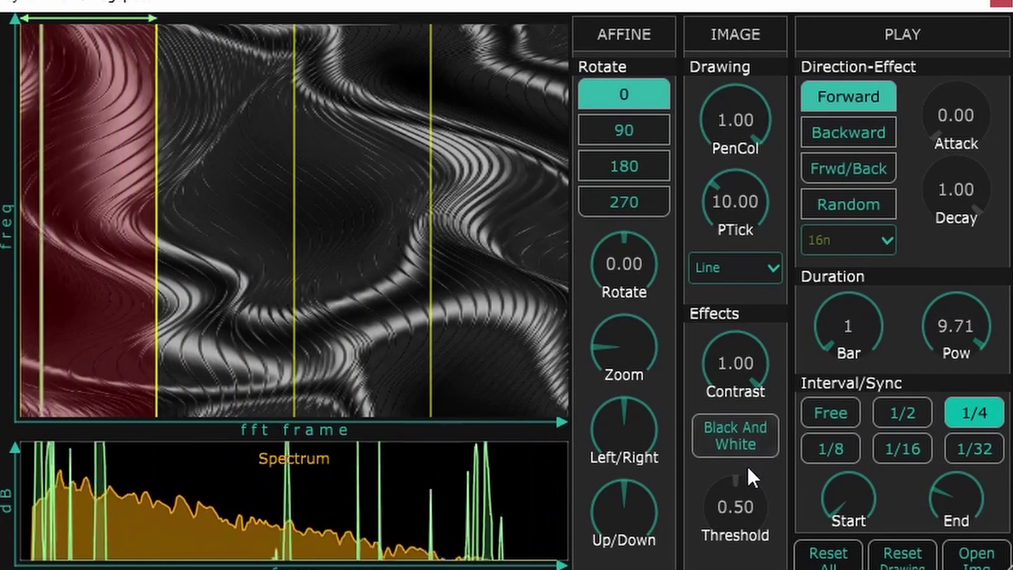
click(748, 436)
mouse_move(749, 523)
mouse_down()
mouse_move(751, 493)
mouse_move(758, 533)
mouse_move(747, 543)
mouse_up()
Retrigger playback from several image slices, ending back on the first slice
click(385, 226)
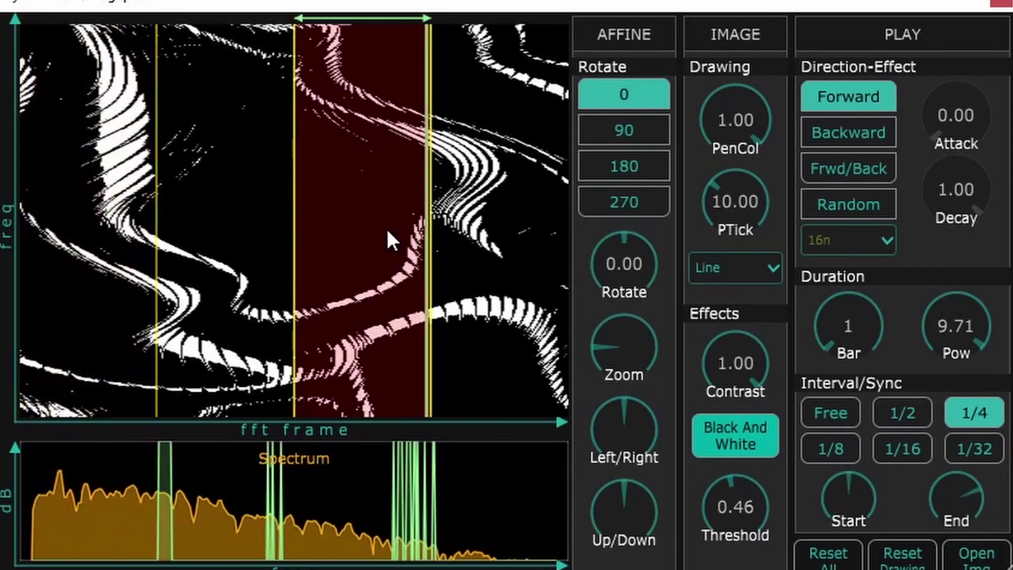
click(488, 209)
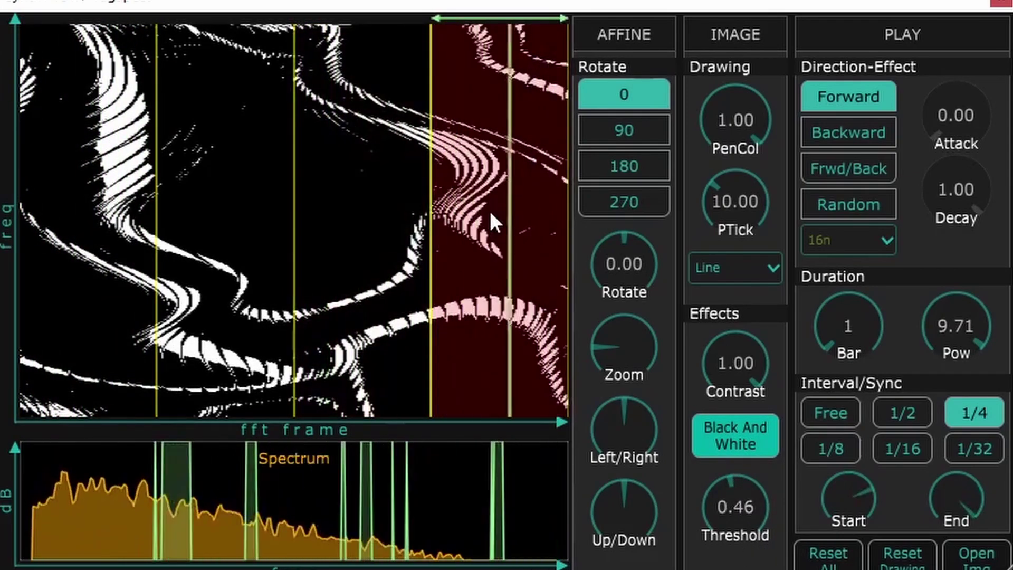
click(217, 213)
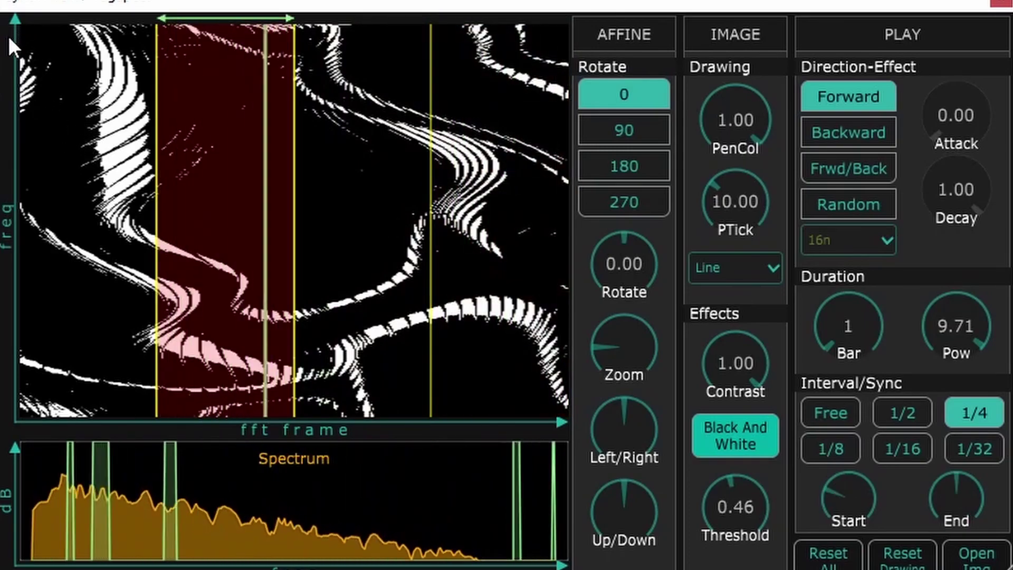
click(109, 213)
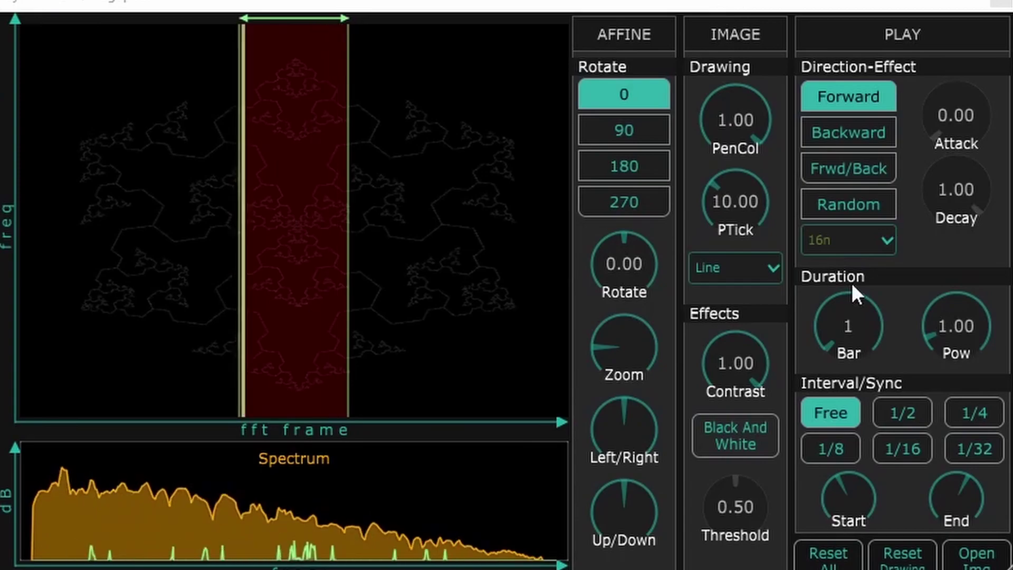
Set Pow to 10.00 and 1/16 sync, moving the duration to 20 bars then back to 1 bar
drag(856, 322, 988, 210)
drag(954, 362, 986, 259)
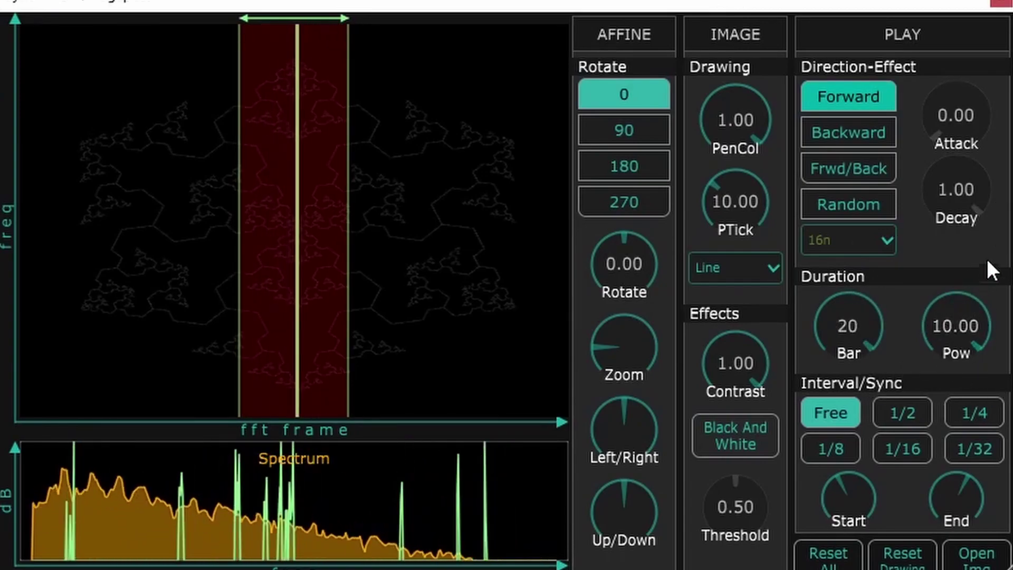
click(902, 410)
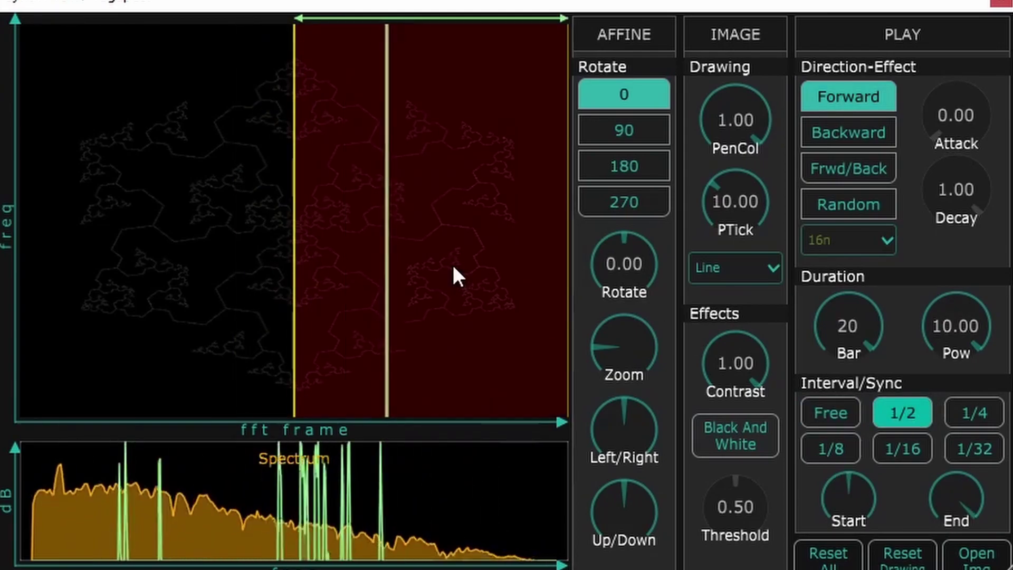
click(887, 458)
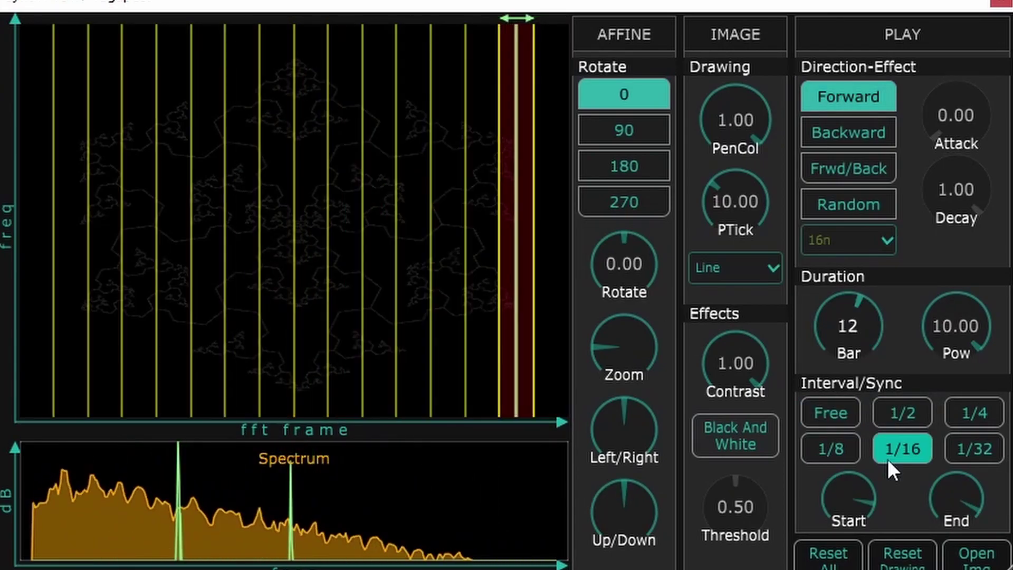
drag(848, 325, 881, 567)
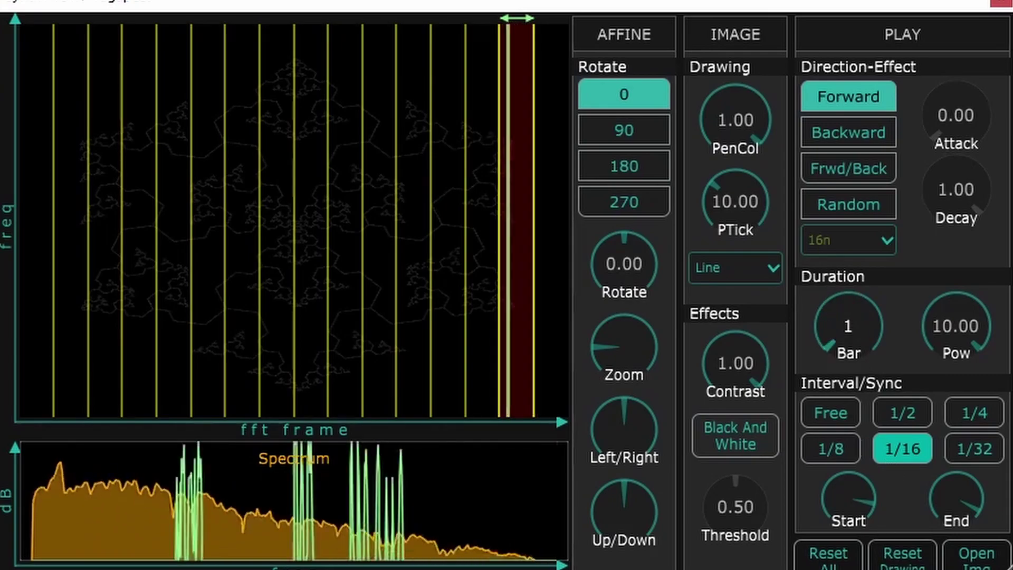
Jump playback between four grid slices of the fractal image
click(416, 177)
click(473, 173)
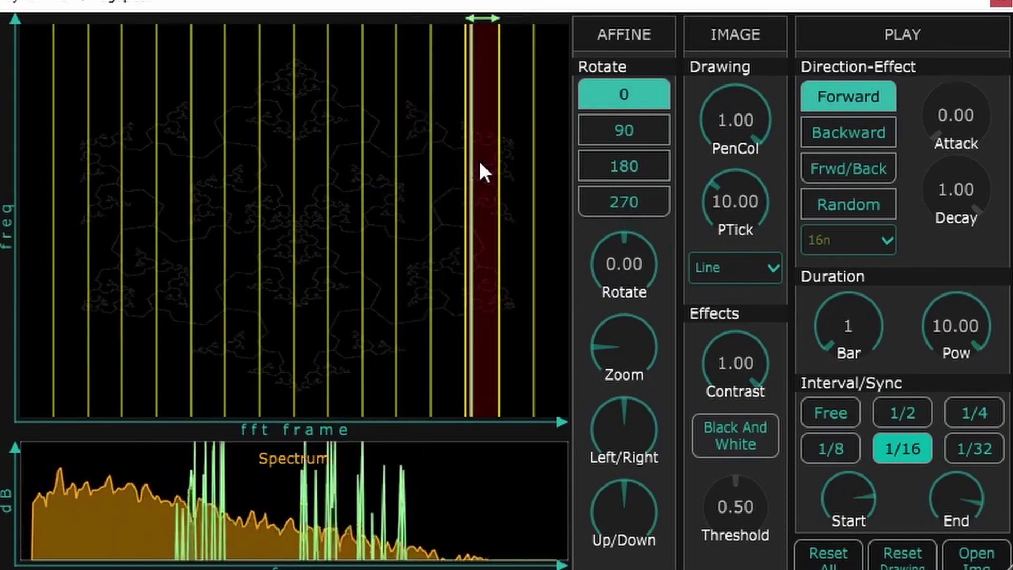
click(278, 170)
click(135, 189)
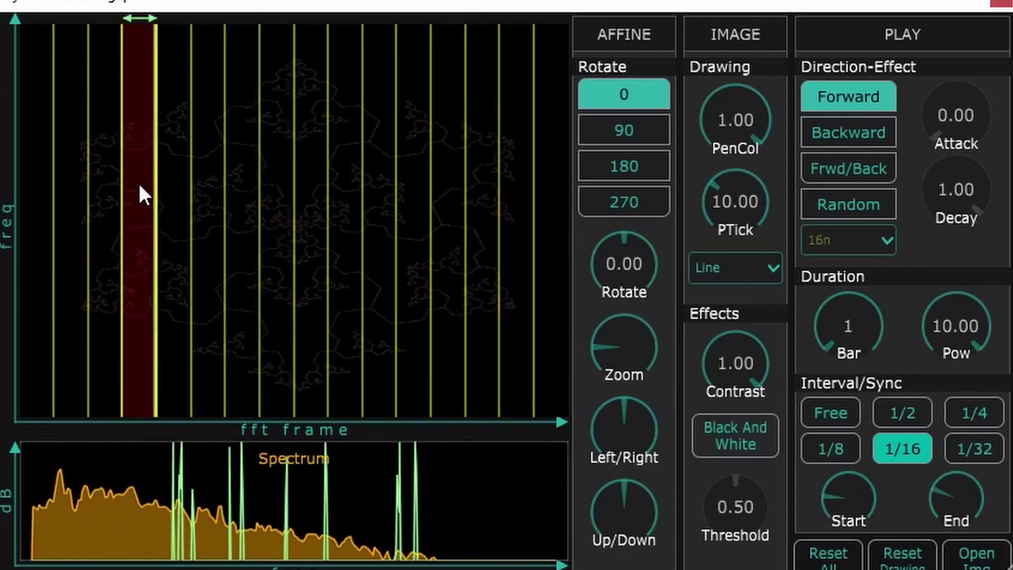
Switch to 1/2 sync with Random direction and shape each step's attack and decay
click(902, 413)
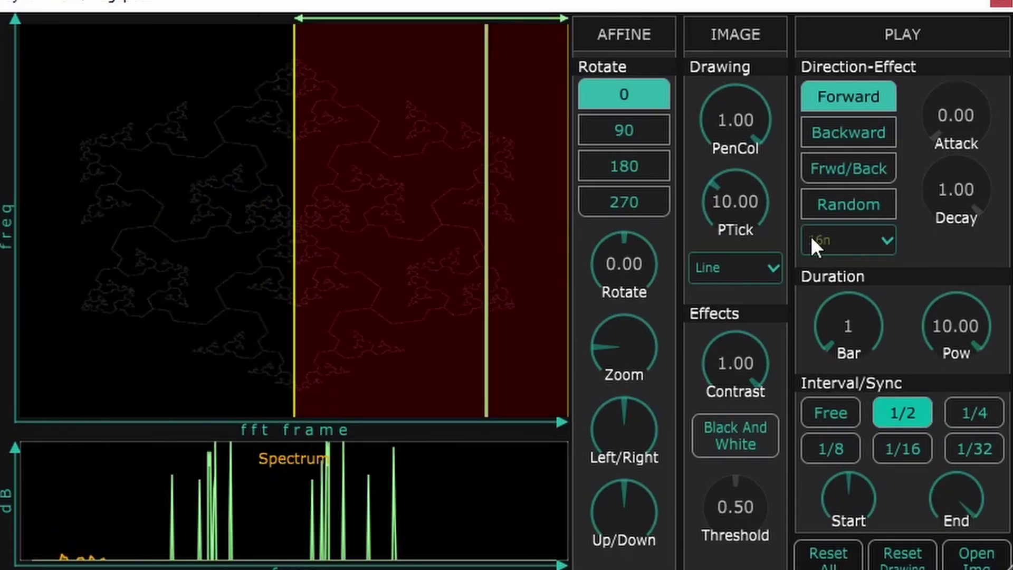
click(853, 205)
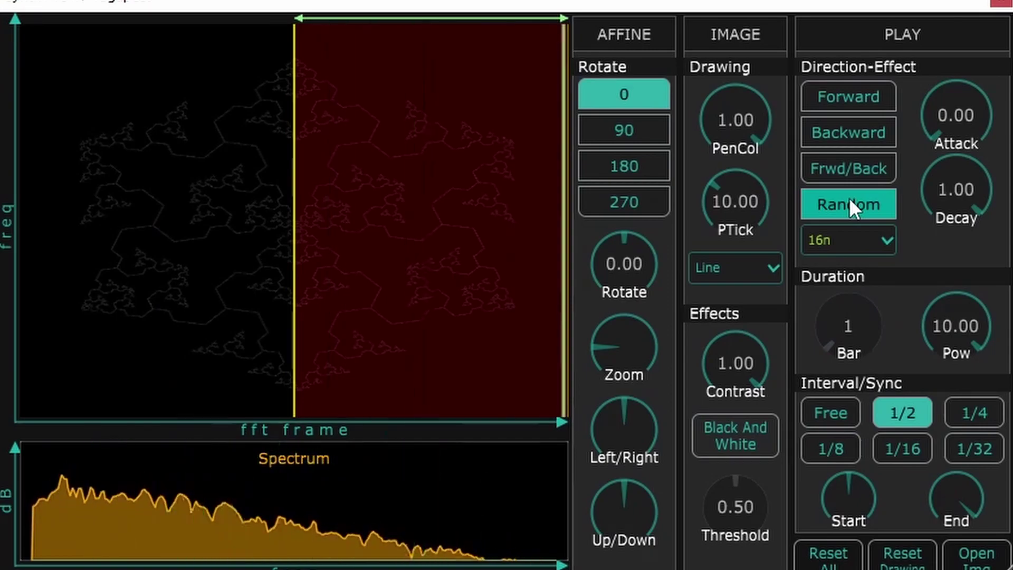
drag(957, 103, 957, 96)
drag(958, 197, 967, 100)
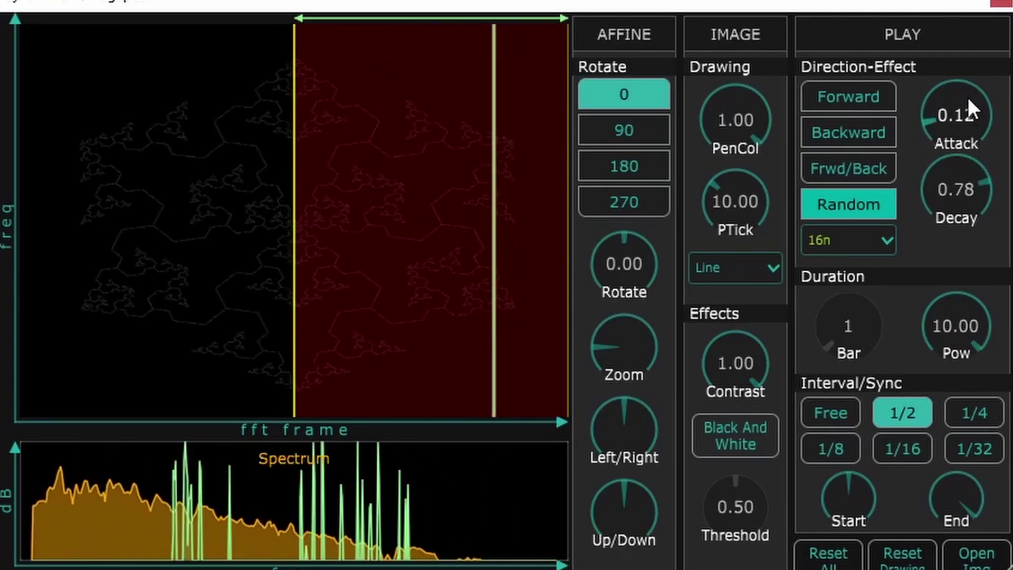
Fine-tune the attack, lengthen decay to about 0.37, and load the rectangular grid image
drag(956, 338, 955, 355)
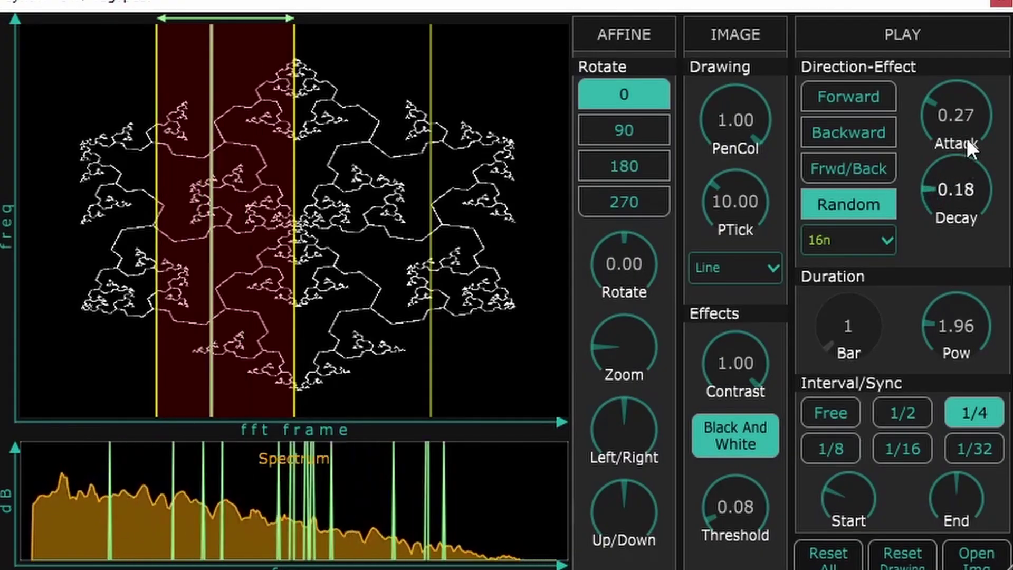
drag(966, 138, 978, 89)
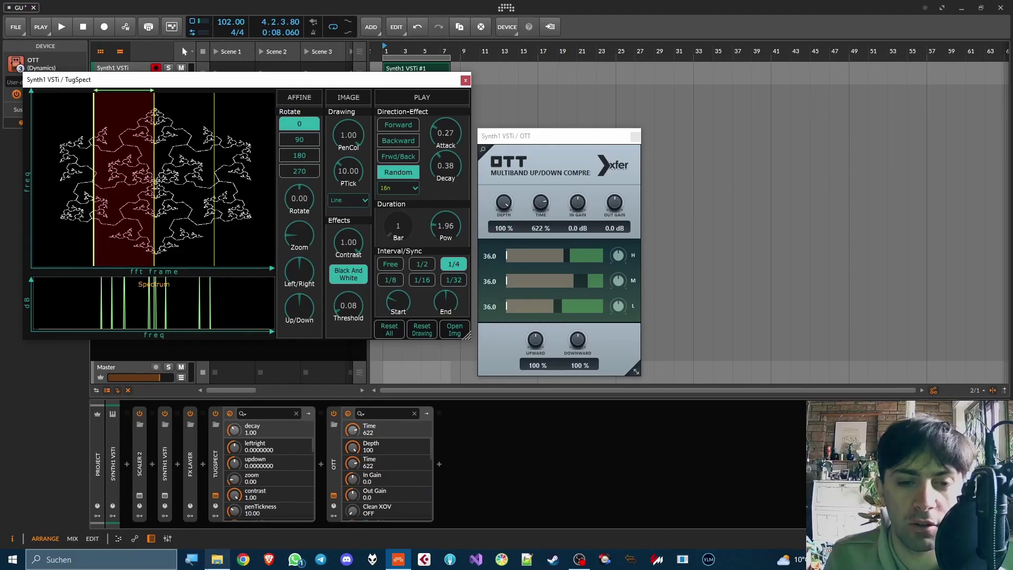
click(217, 559)
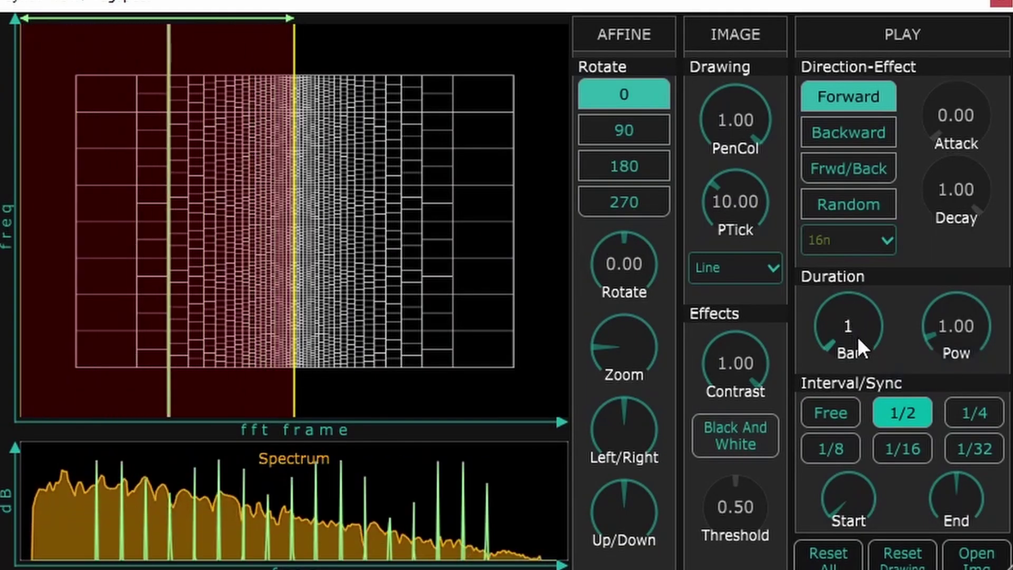
Set the grid image to 16 bars, Pow about 1.60, 1/16 sync, black and white at threshold 0.75
drag(857, 334, 882, 122)
drag(958, 314, 959, 268)
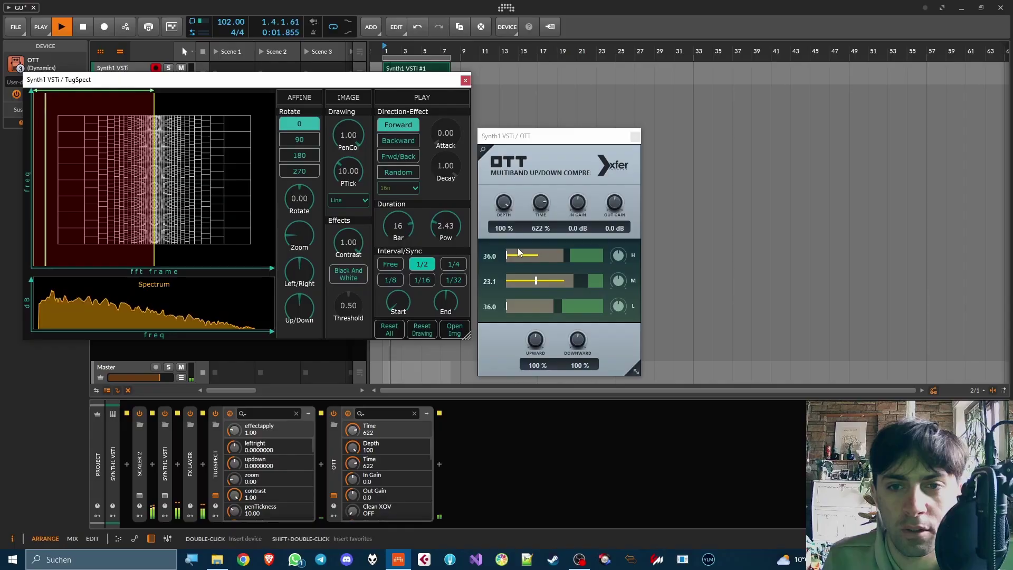
click(902, 449)
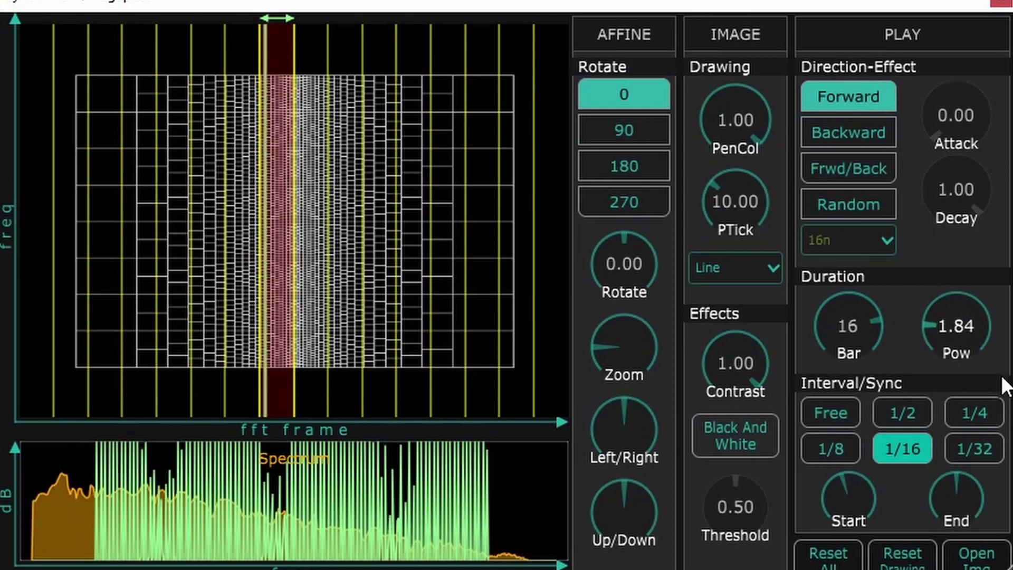
click(733, 438)
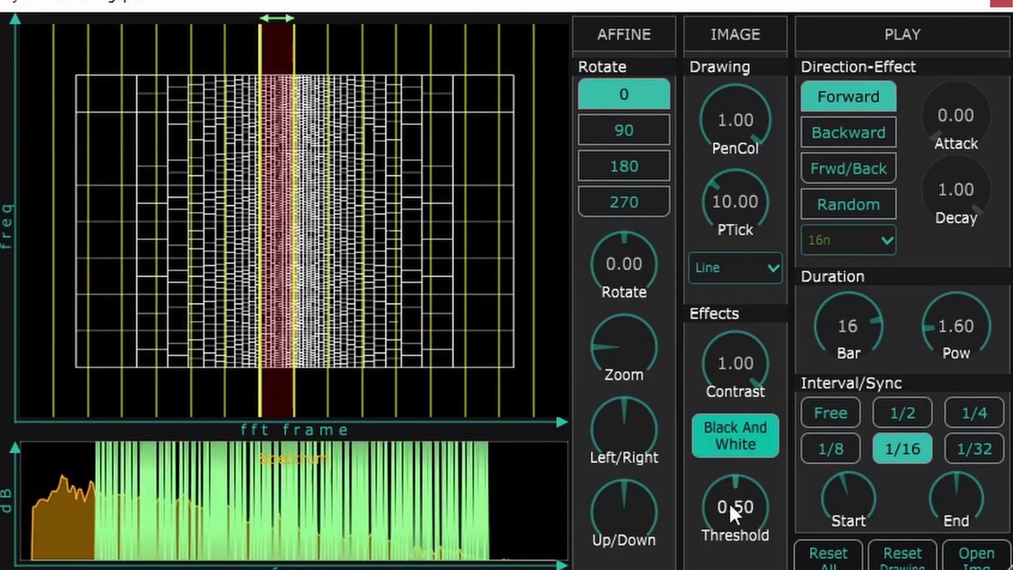
drag(729, 502, 733, 432)
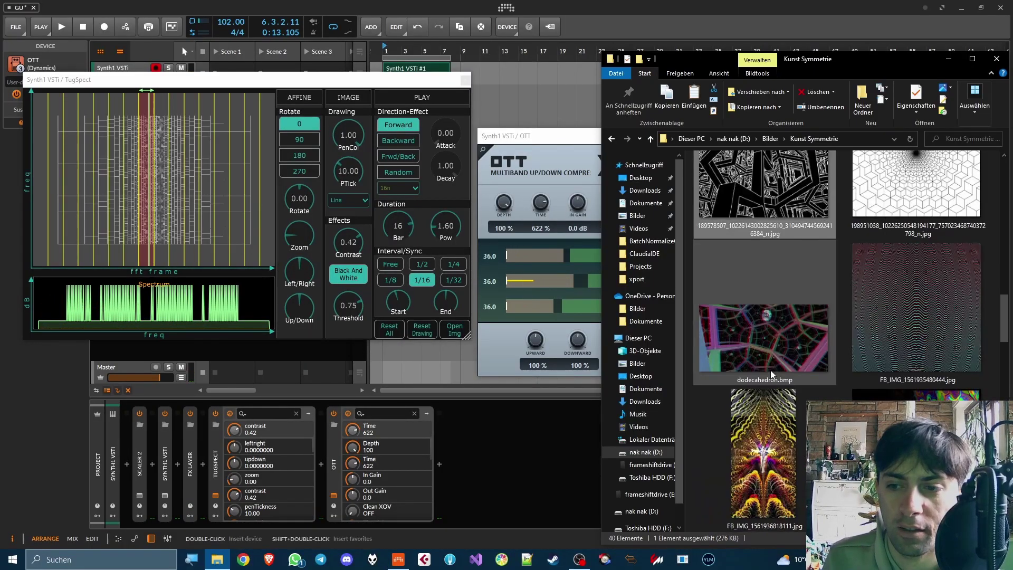
Load the cube-pattern image and set Pow 5.28, 1/2 sync and a 14-bar duration
scroll(844, 343, down, 5)
click(932, 374)
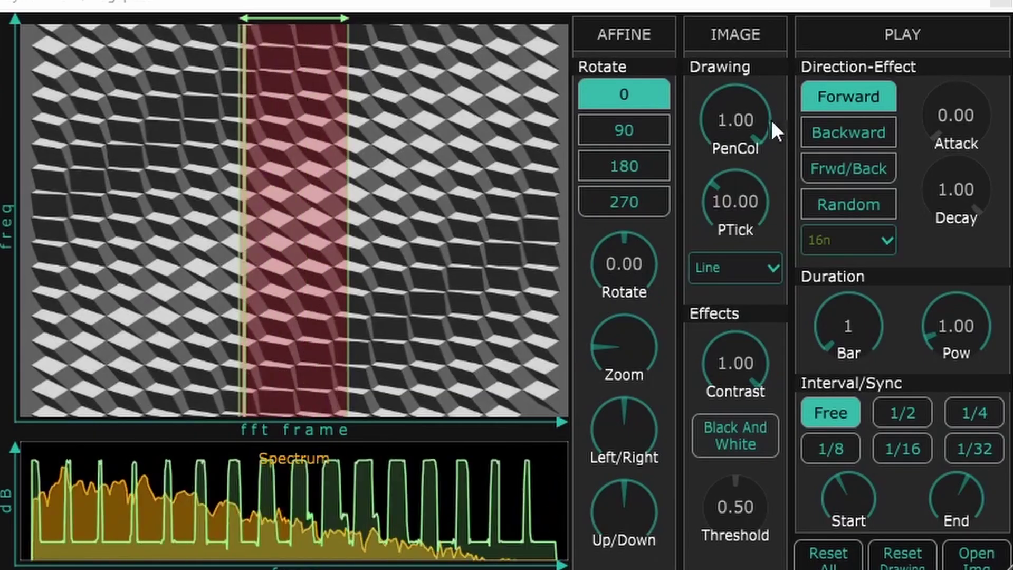
drag(988, 325, 958, 374)
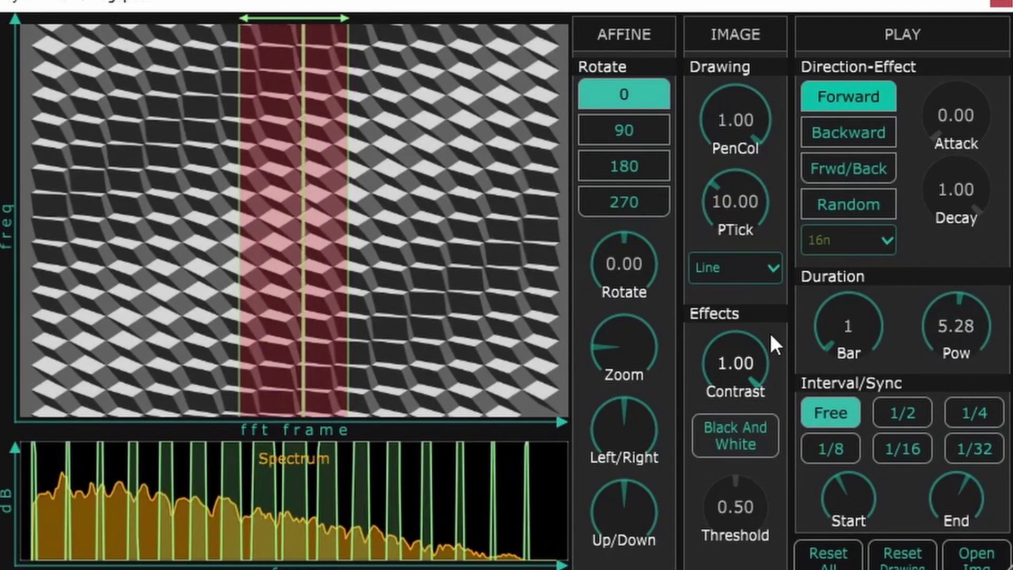
click(905, 413)
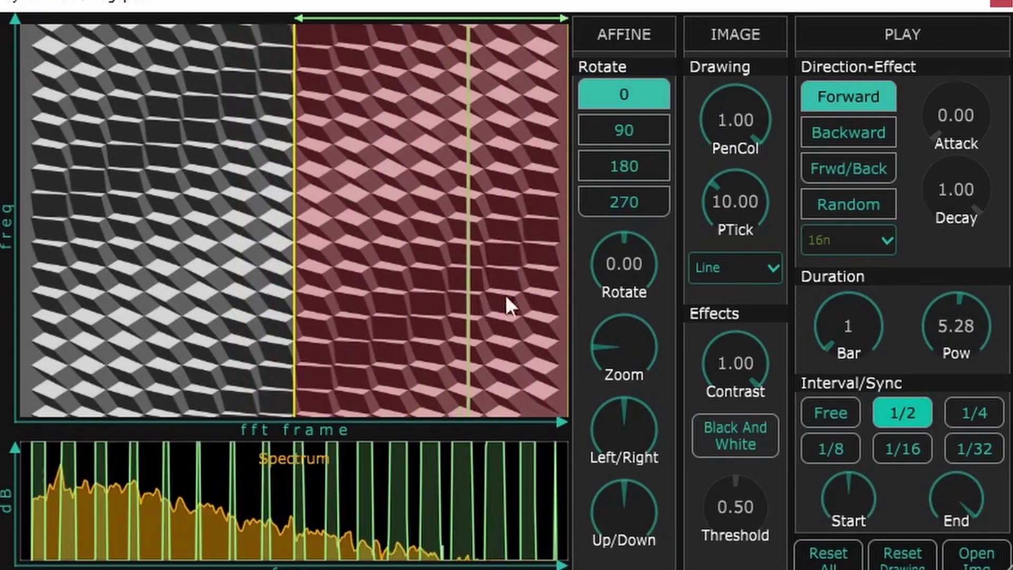
drag(848, 311, 868, 141)
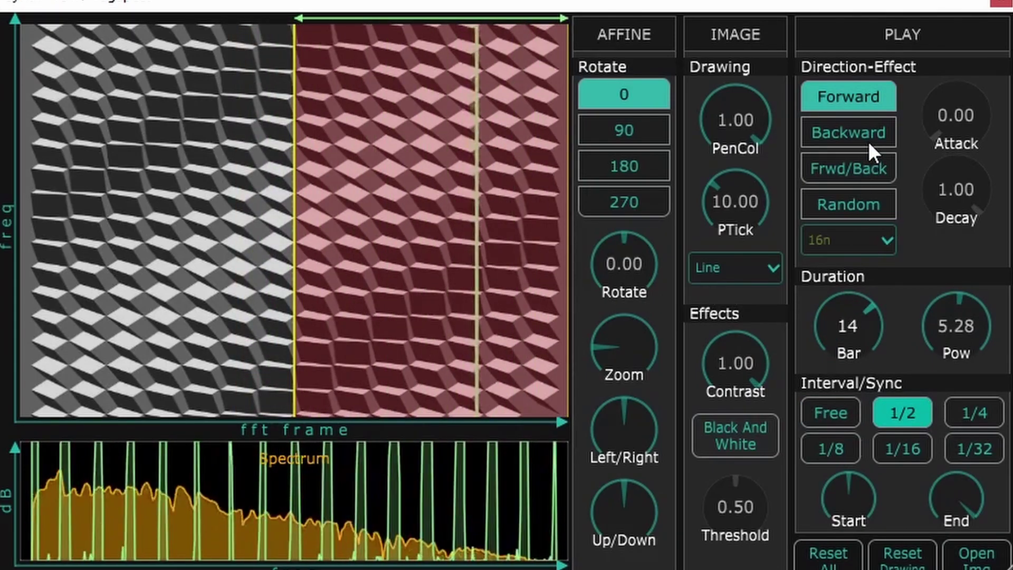